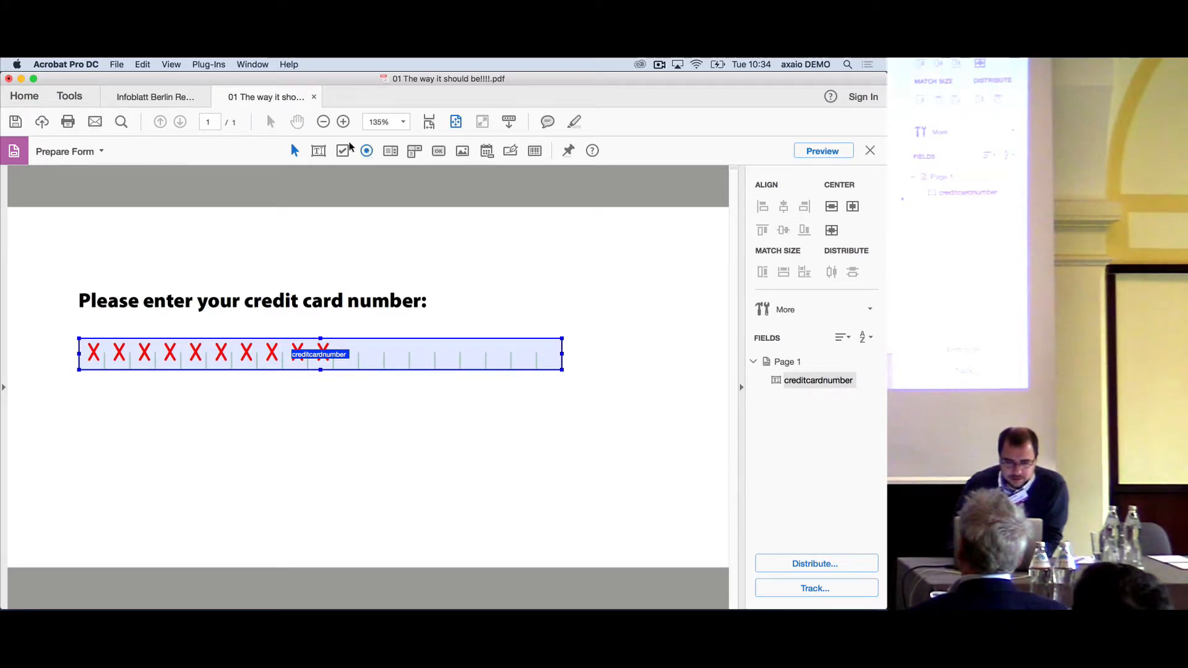
{"action": "left_click", "coordinate": [208, 64]}
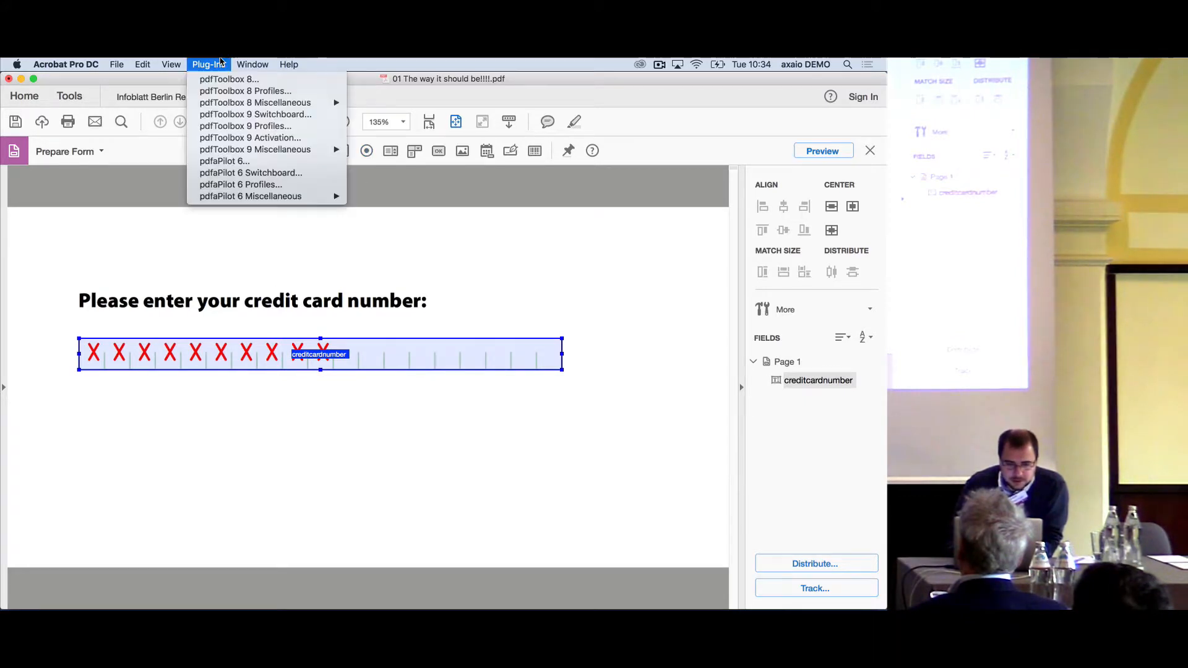
{"action": "left_click", "coordinate": [295, 63]}
{"action": "left_click", "coordinate": [295, 64]}
{"action": "left_click", "coordinate": [296, 64]}
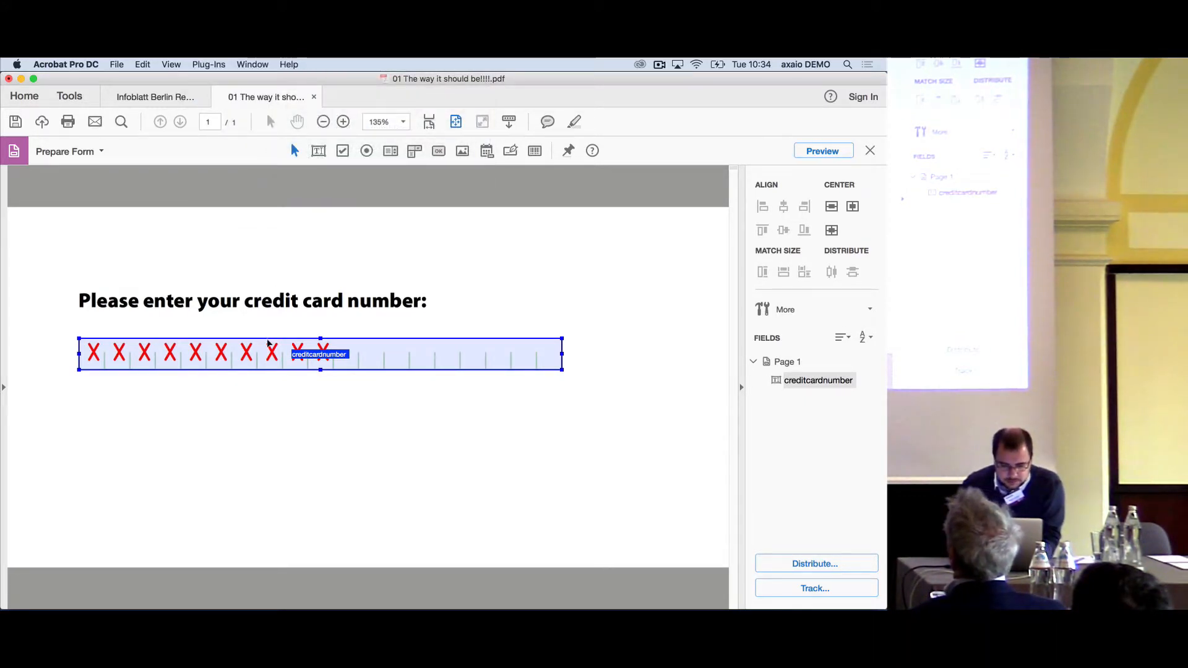
- Open the properties of the creditcardnumber text field and review its general and appearance settings
{"action": "right_click", "coordinate": [267, 343]}
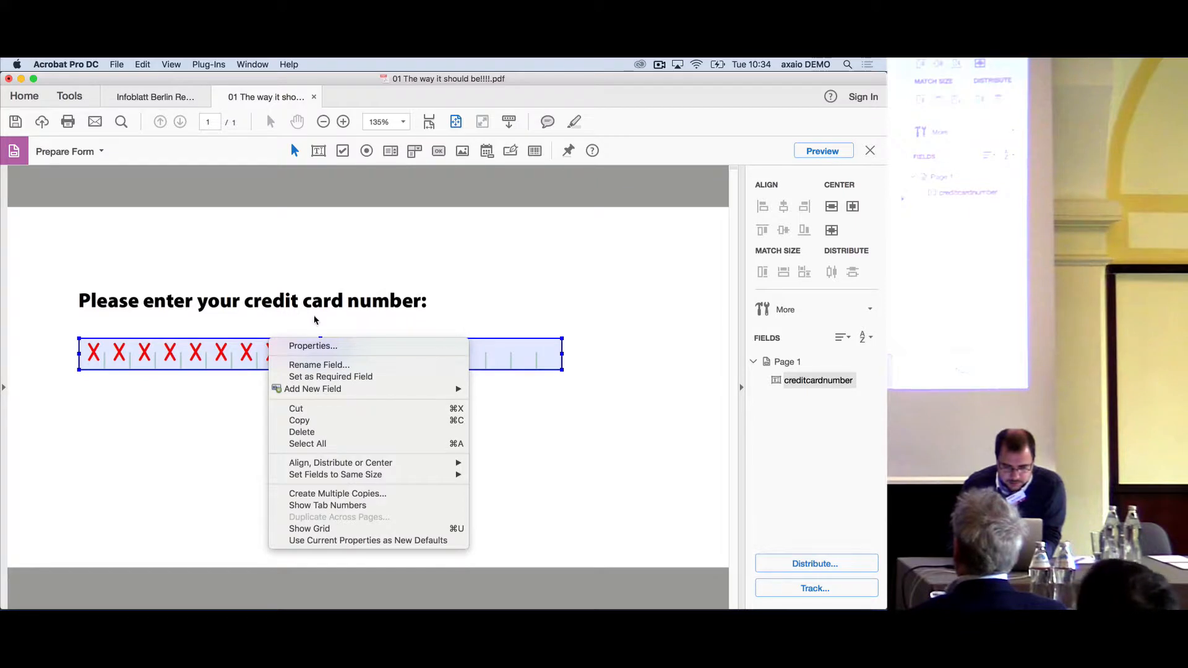
{"action": "left_click", "coordinate": [314, 350]}
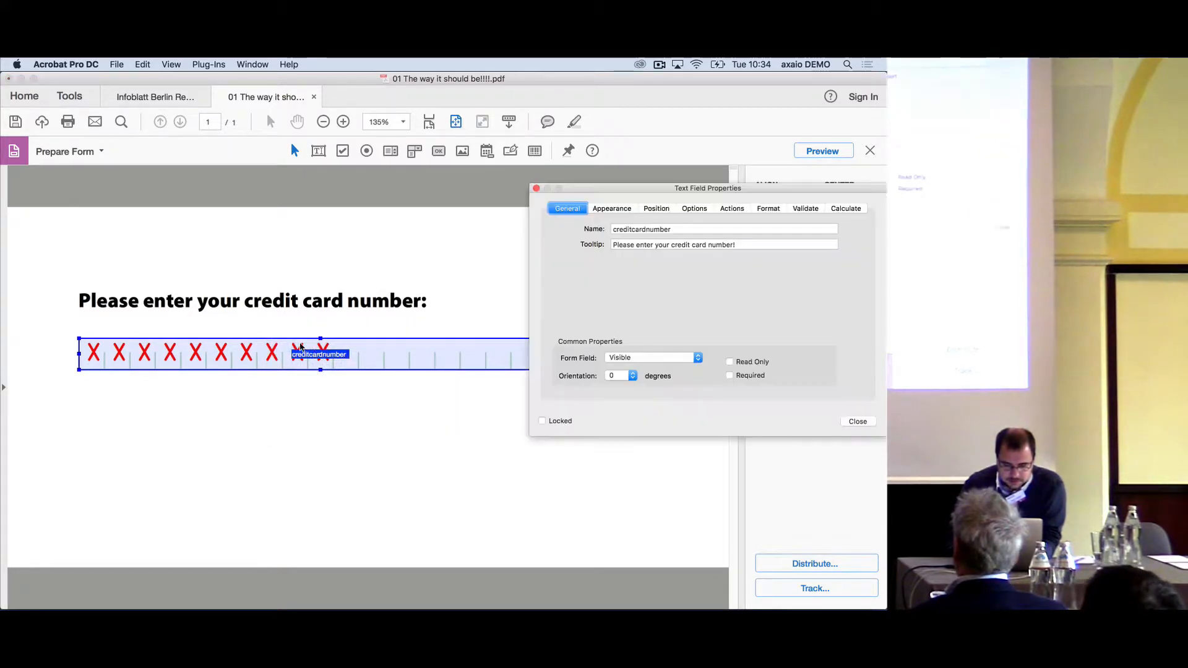
{"action": "left_click_drag", "start_coordinate": [677, 190], "coordinate": [575, 175]}
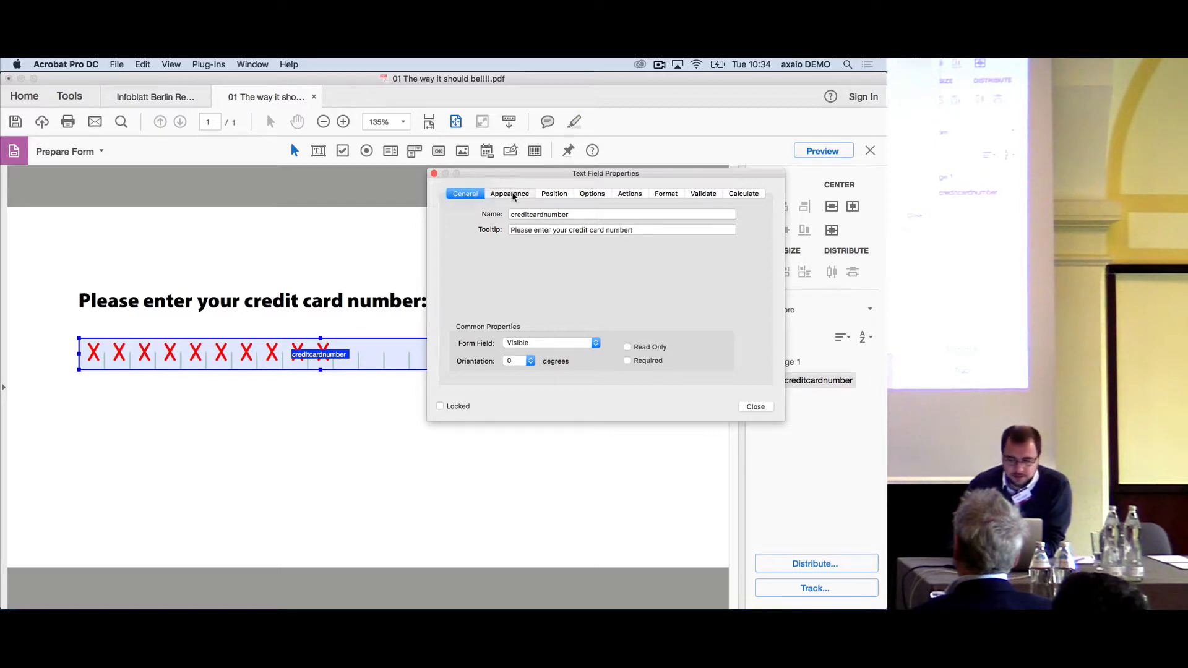
{"action": "left_click", "coordinate": [529, 195]}
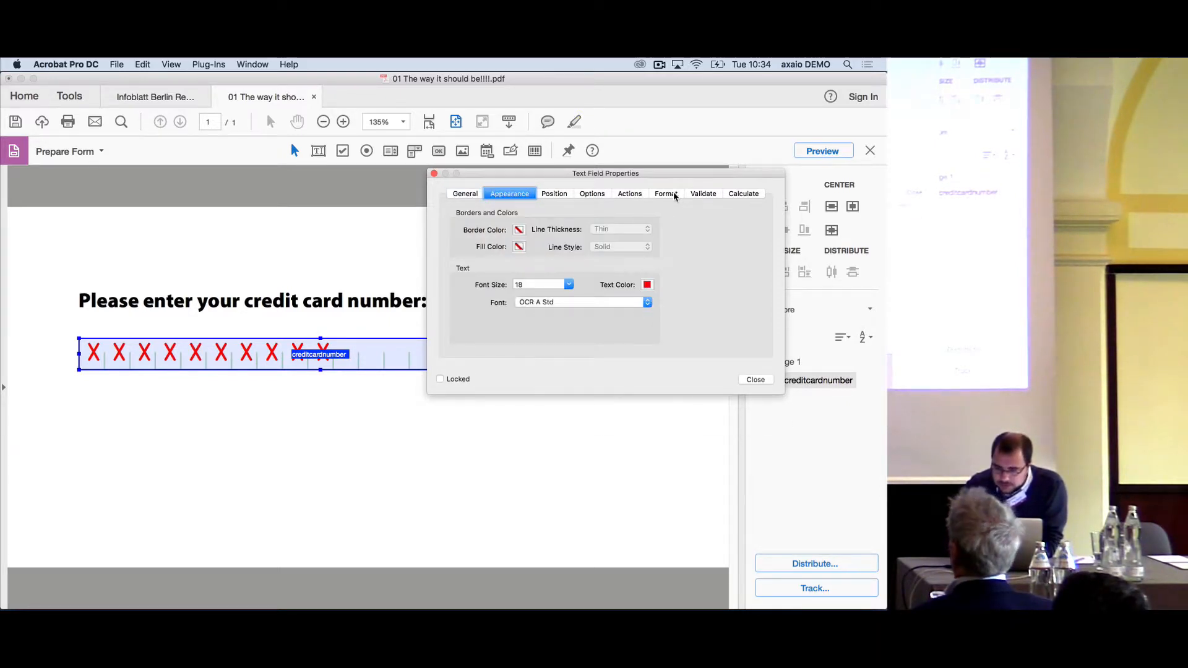
- Review the custom validation script of the creditcardnumber field and close its properties
{"action": "left_click", "coordinate": [705, 195]}
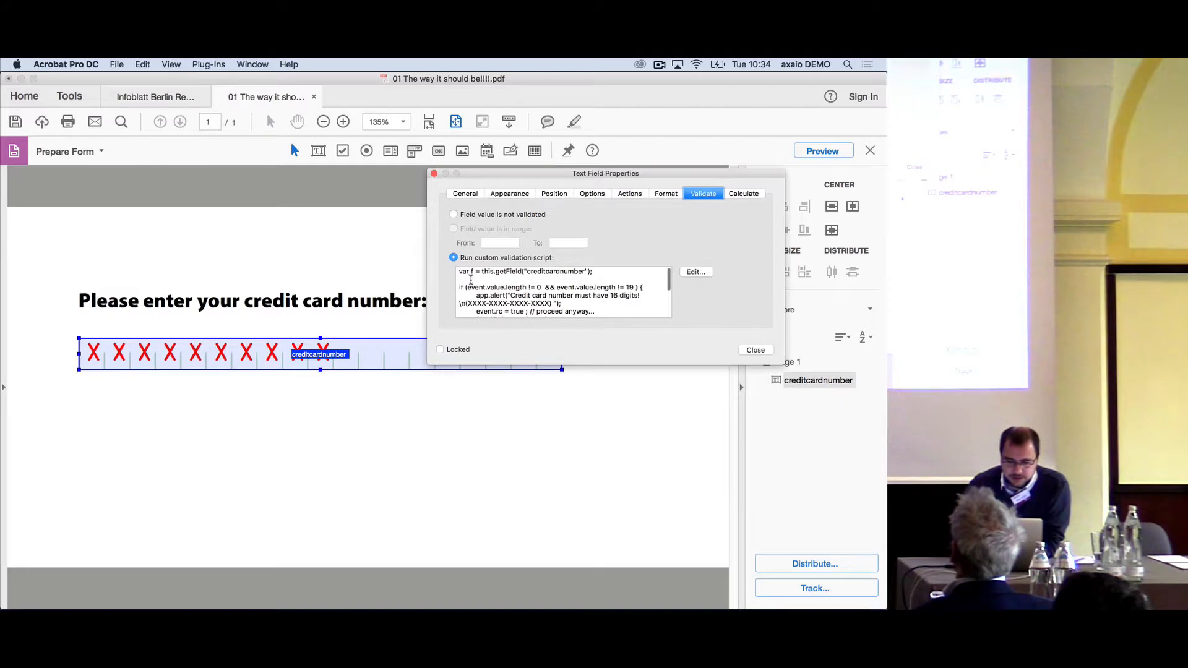
{"action": "left_click_drag", "start_coordinate": [471, 280], "coordinate": [524, 313]}
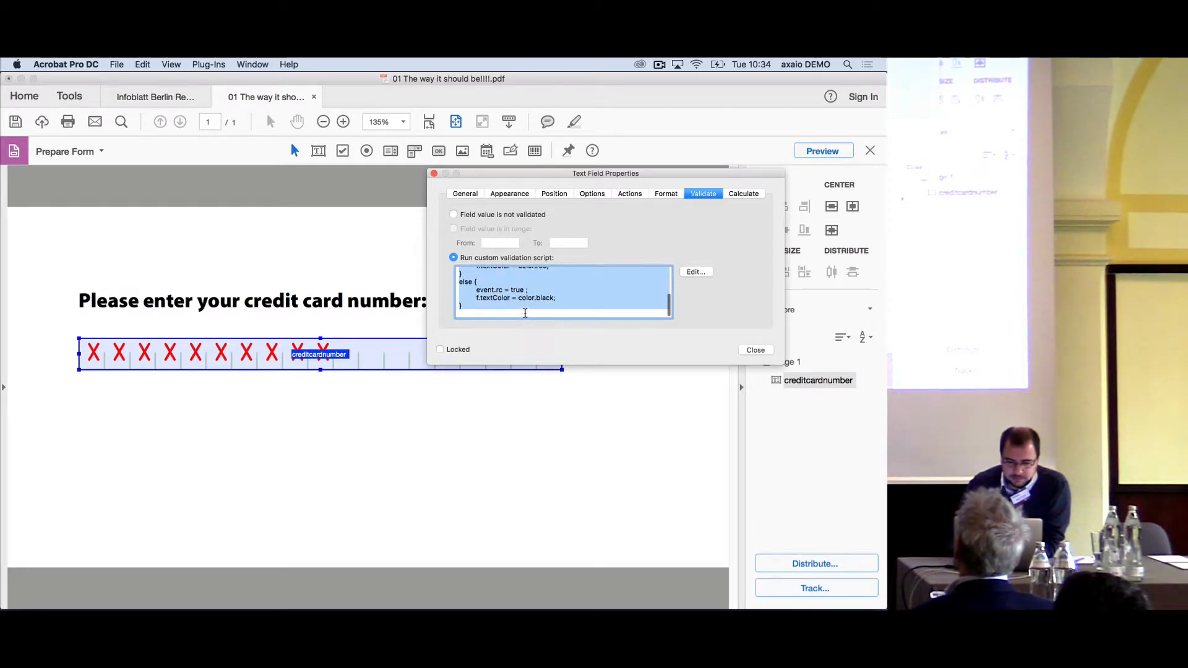
{"action": "left_click", "coordinate": [525, 313]}
{"action": "scroll", "coordinate": [524, 313], "scroll_direction": "up", "scroll_amount": 5}
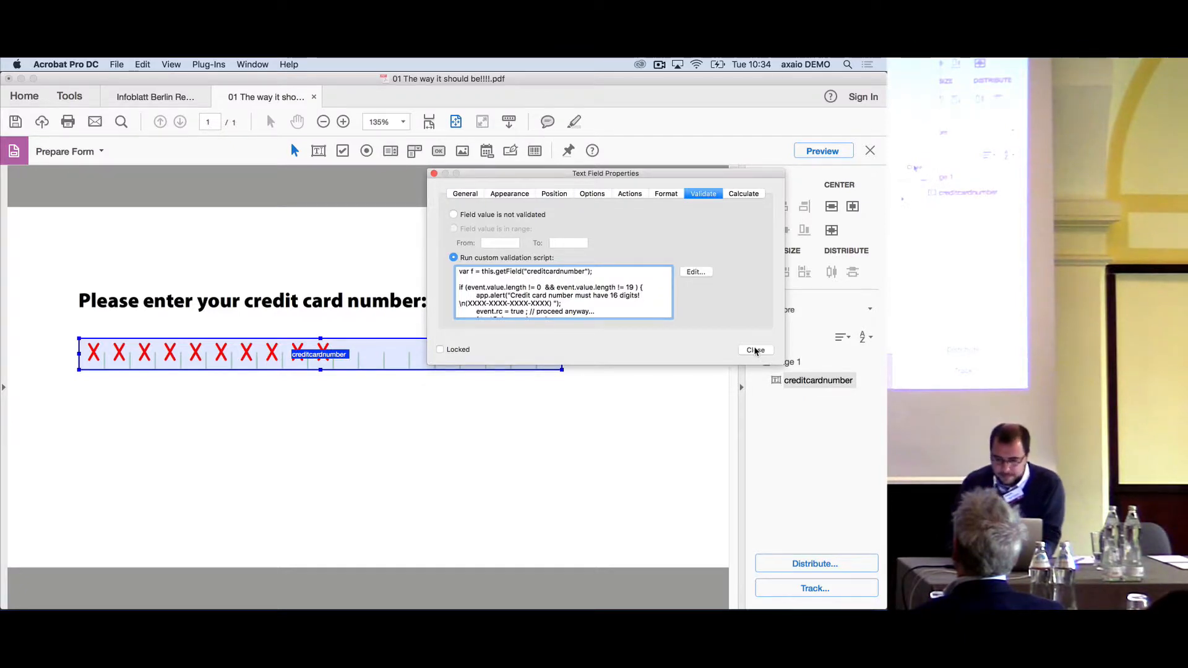
{"action": "left_click", "coordinate": [755, 351]}
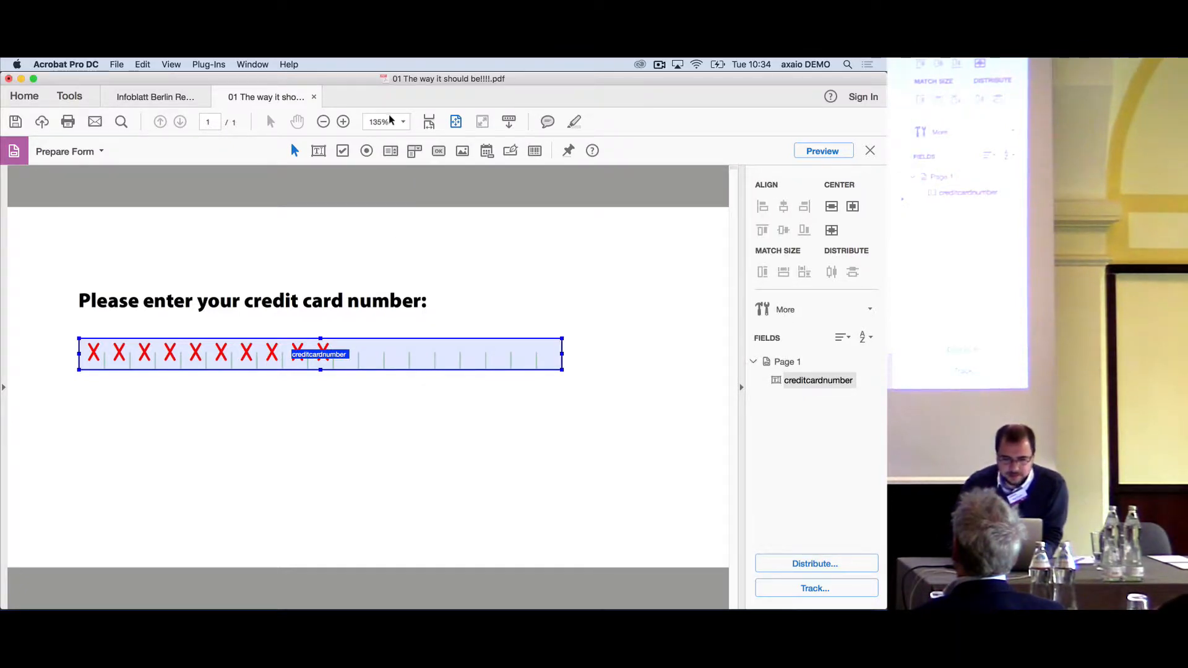
- Close the credit card form PDF and switch to InDesign, advancing MadeToTag to Task 7: Create Tagged PDF File
{"action": "key", "text": "super+w"}
{"action": "left_click", "coordinate": [399, 264]}
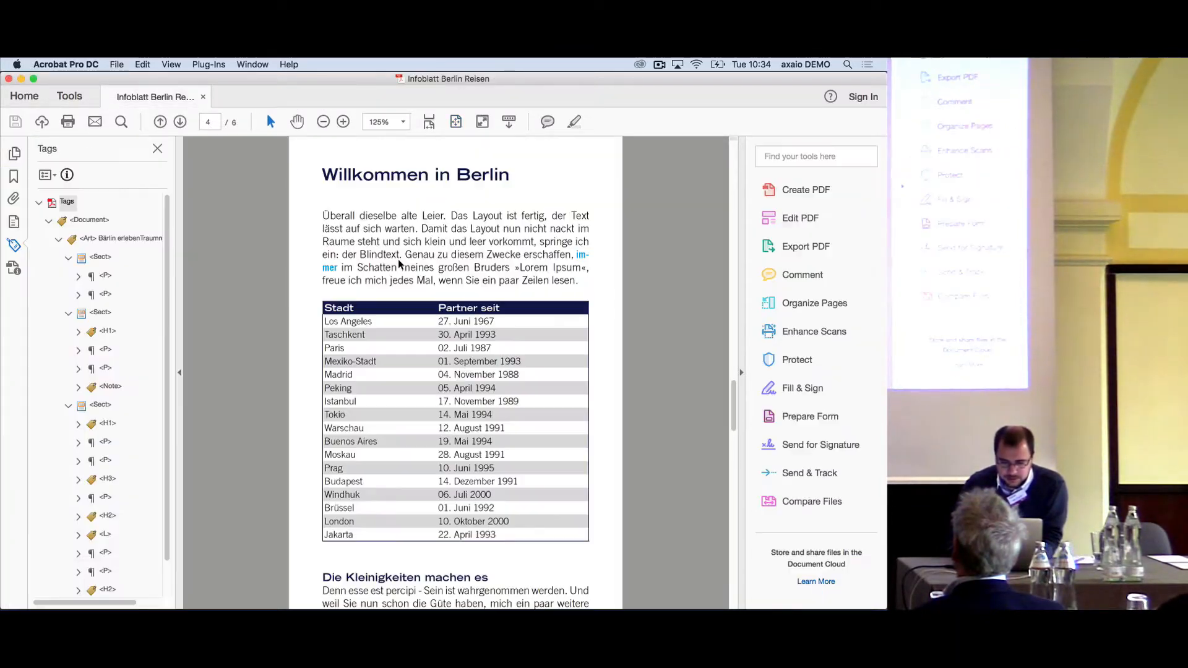
{"action": "mouse_move", "coordinate": [149, 584]}
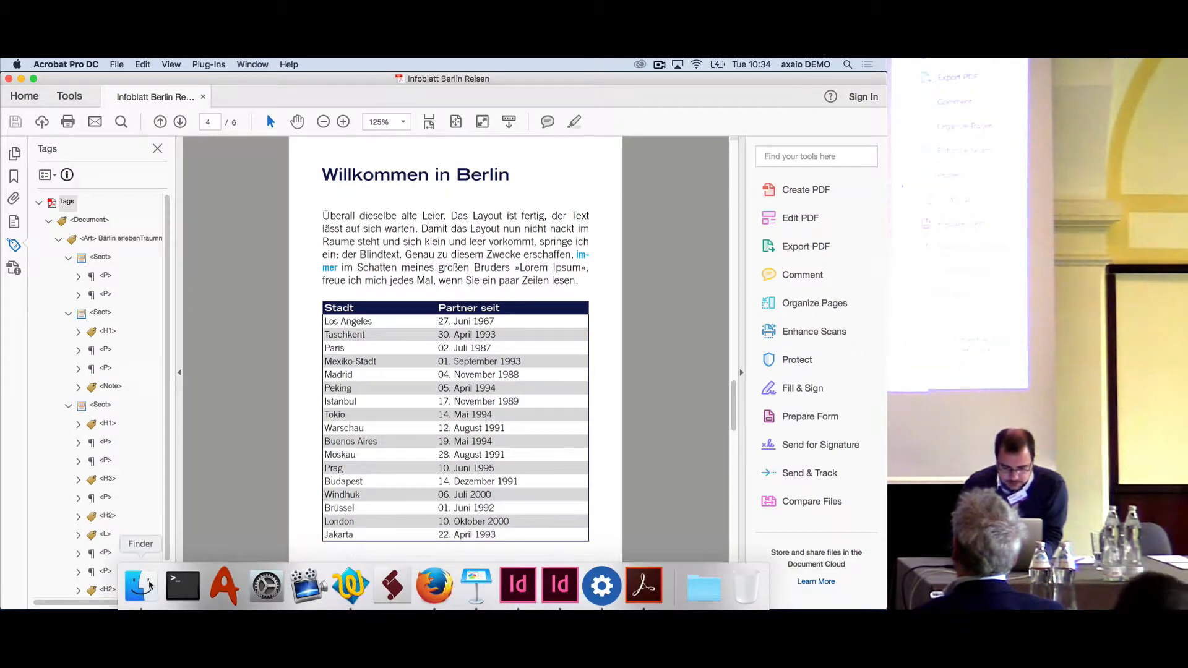
{"action": "left_click", "coordinate": [518, 582]}
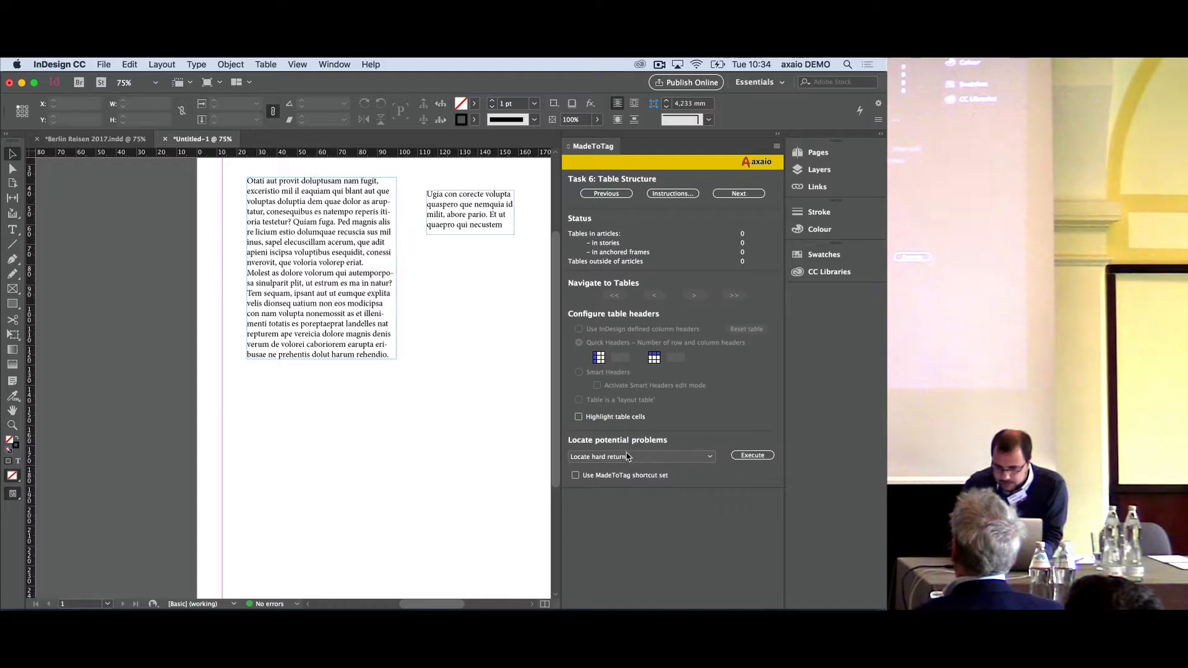
{"action": "left_click", "coordinate": [739, 194]}
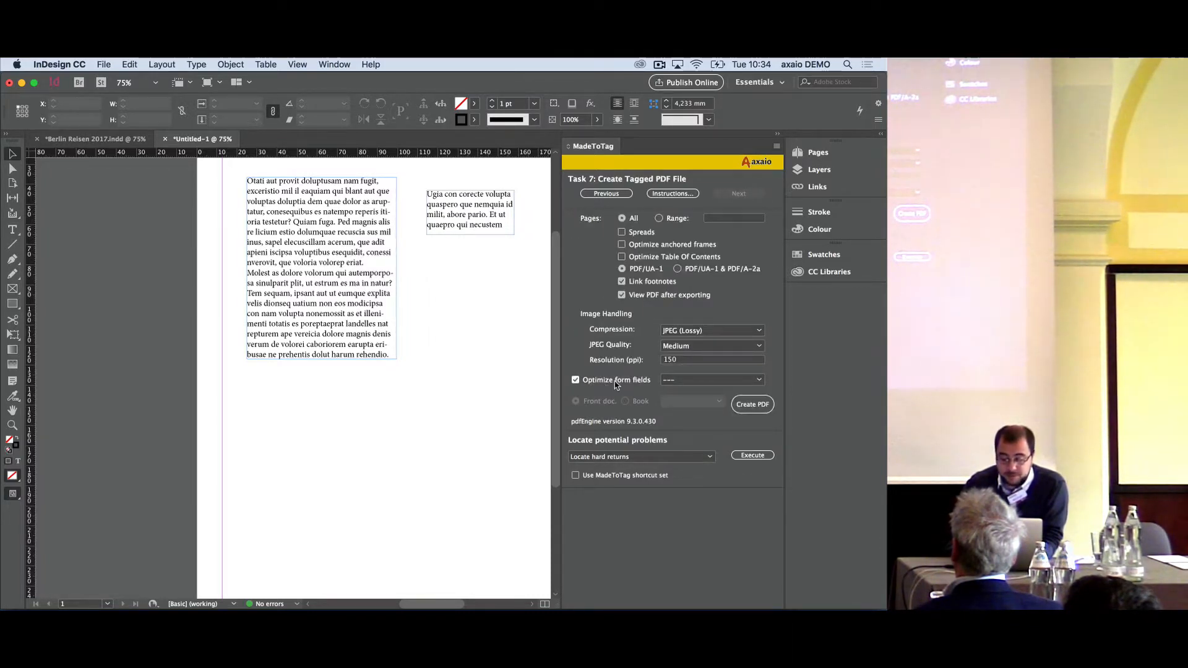
- Open the managed FormFieldOptimization folder and copy 01 The way it should be!!!!.pdf into it from the madetotag form fields folder
{"action": "left_click", "coordinate": [687, 380]}
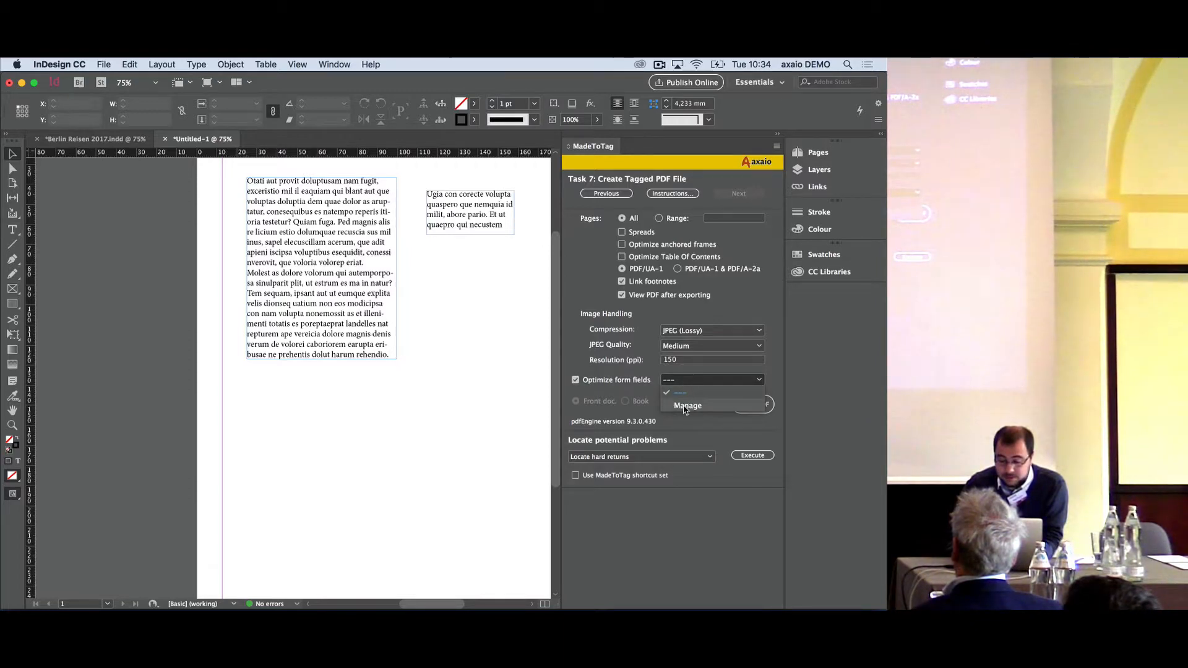
{"action": "left_click", "coordinate": [687, 406]}
{"action": "left_click_drag", "start_coordinate": [297, 300], "coordinate": [555, 160]}
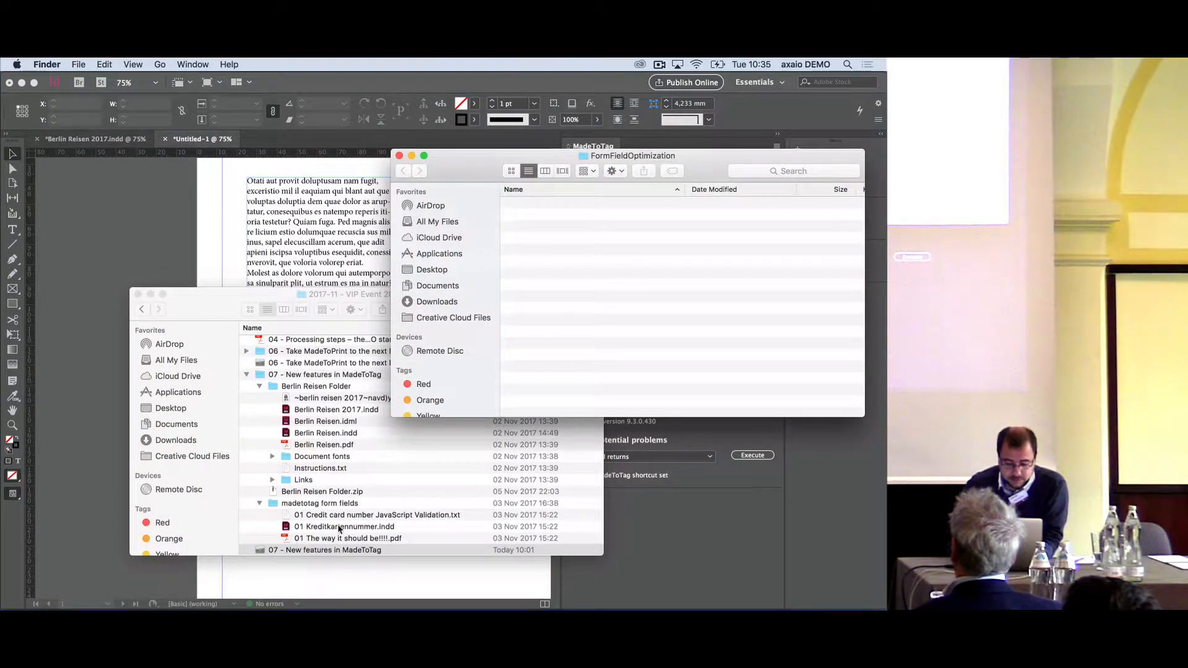
{"action": "left_click_drag", "start_coordinate": [348, 538], "coordinate": [646, 290]}
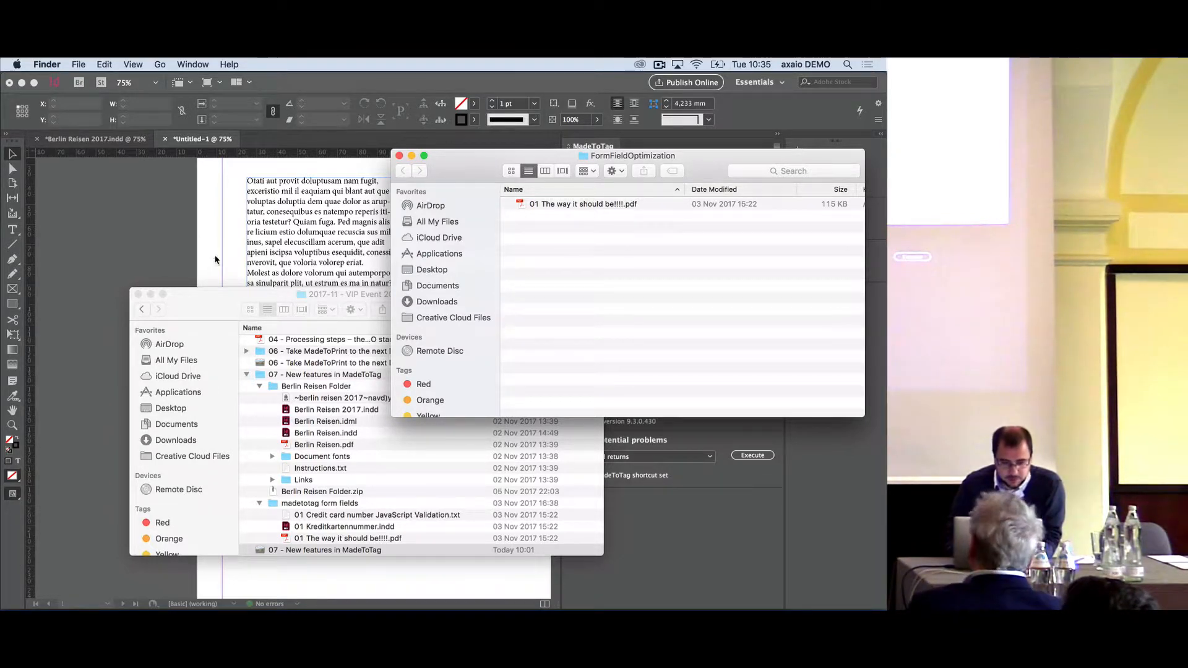
- Open 01 Kreditkartennummer.indd with the missing font substituted and inspect its comb-style credit card field
{"action": "double_click", "coordinate": [344, 527]}
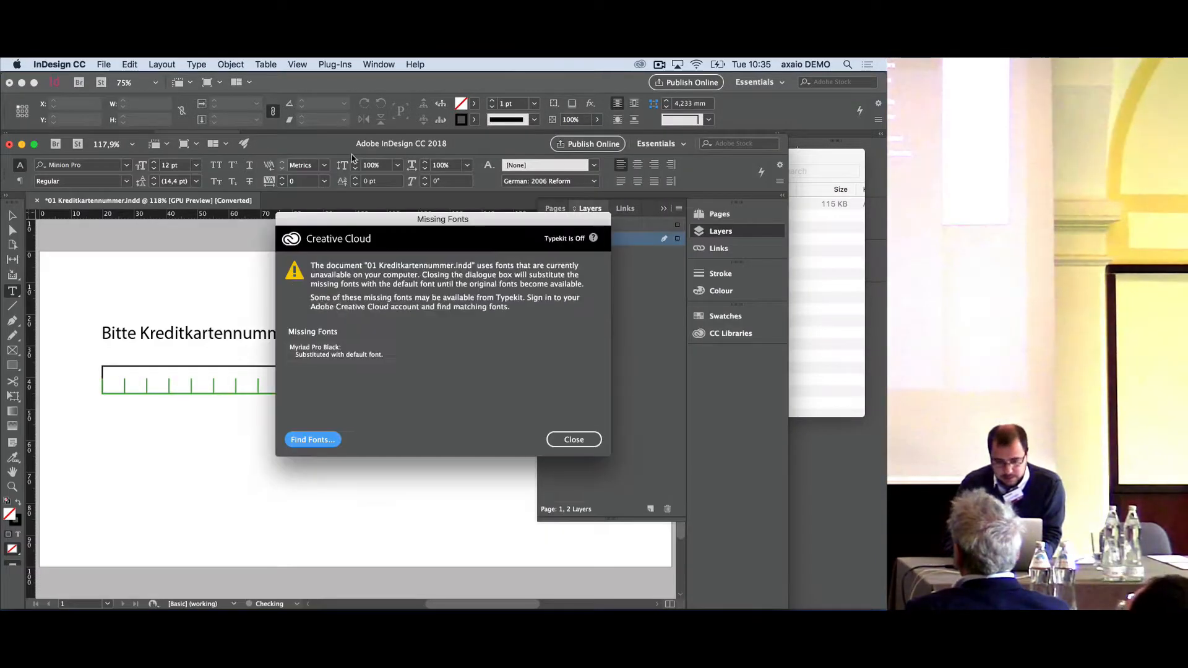
{"action": "left_click", "coordinate": [572, 440]}
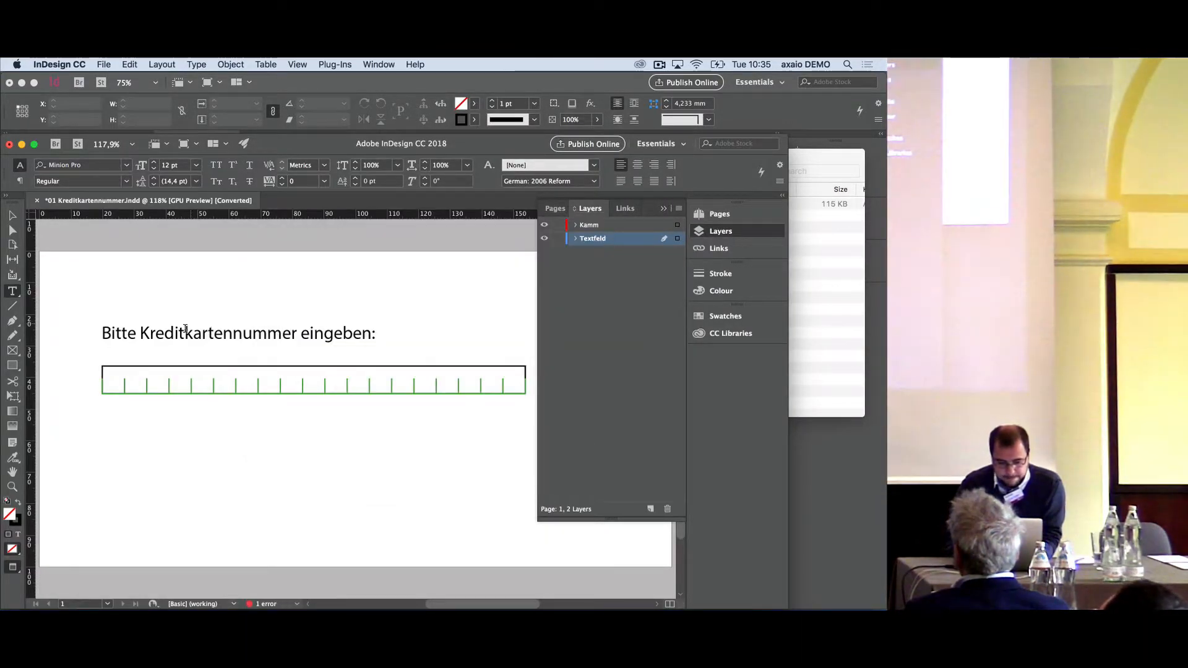
{"action": "left_click", "coordinate": [173, 384]}
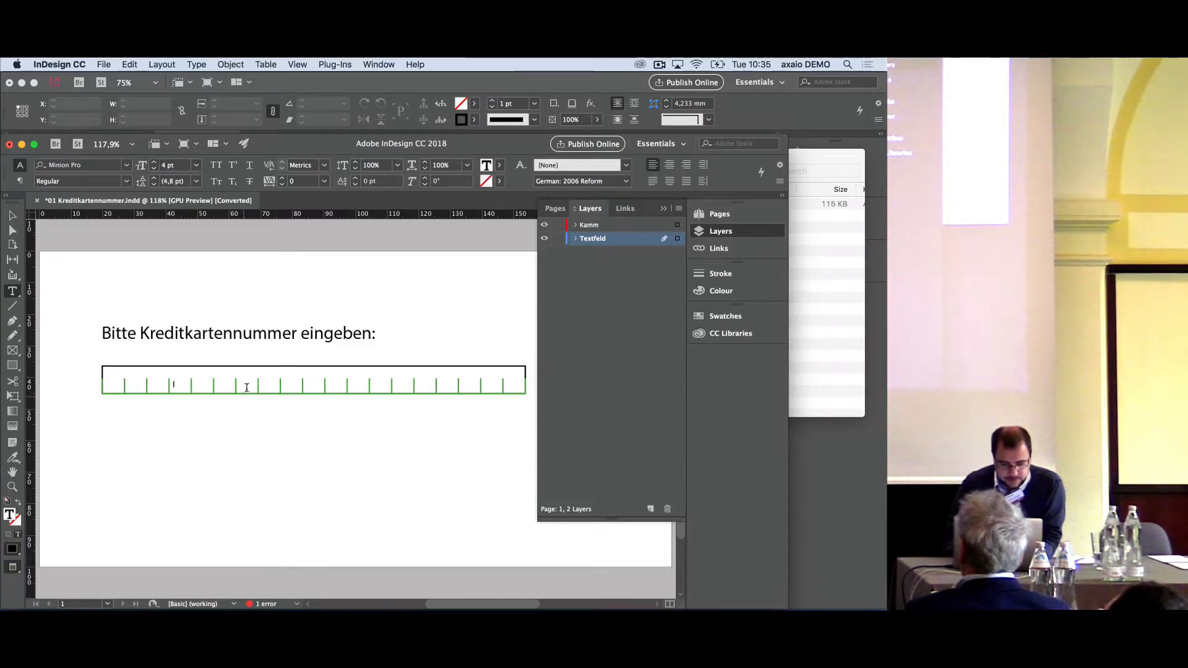
{"action": "scroll", "coordinate": [398, 362], "scroll_direction": "right", "scroll_amount": 3}
{"action": "scroll", "coordinate": [398, 362], "scroll_direction": "up", "scroll_amount": 1}
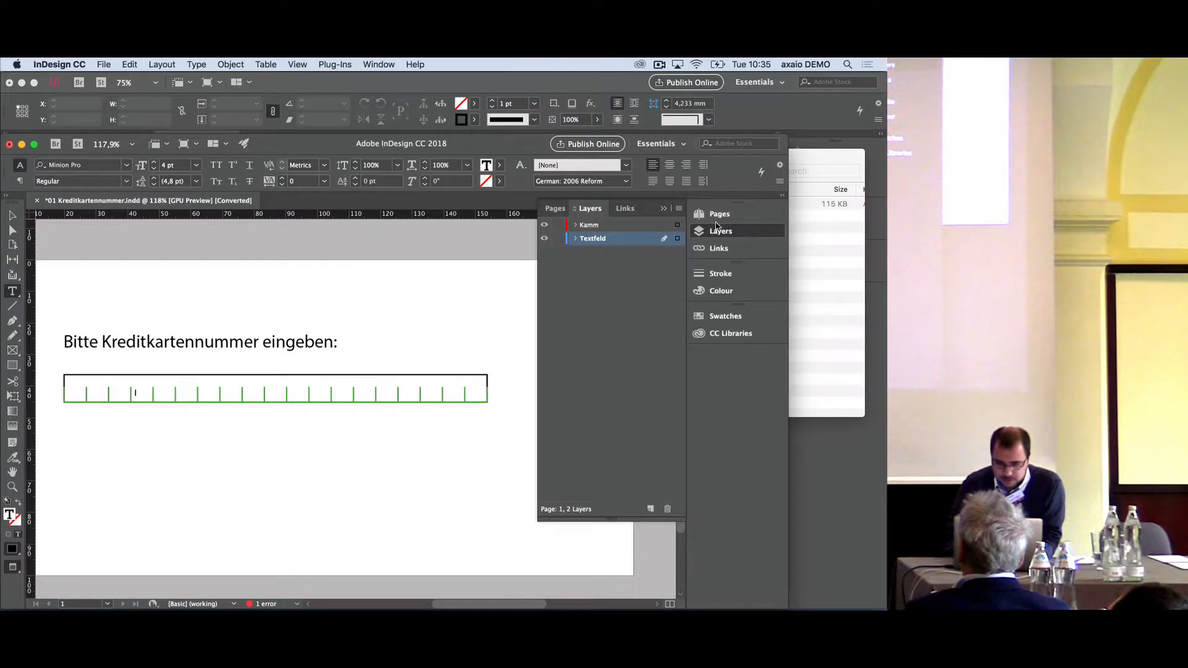
{"action": "left_click", "coordinate": [387, 340], "text": "super"}
- Export the document as an interactive PDF named interaktives Formular aus InDesign, replacing the existing file and accepting the missing font
{"action": "key", "text": "super+e"}
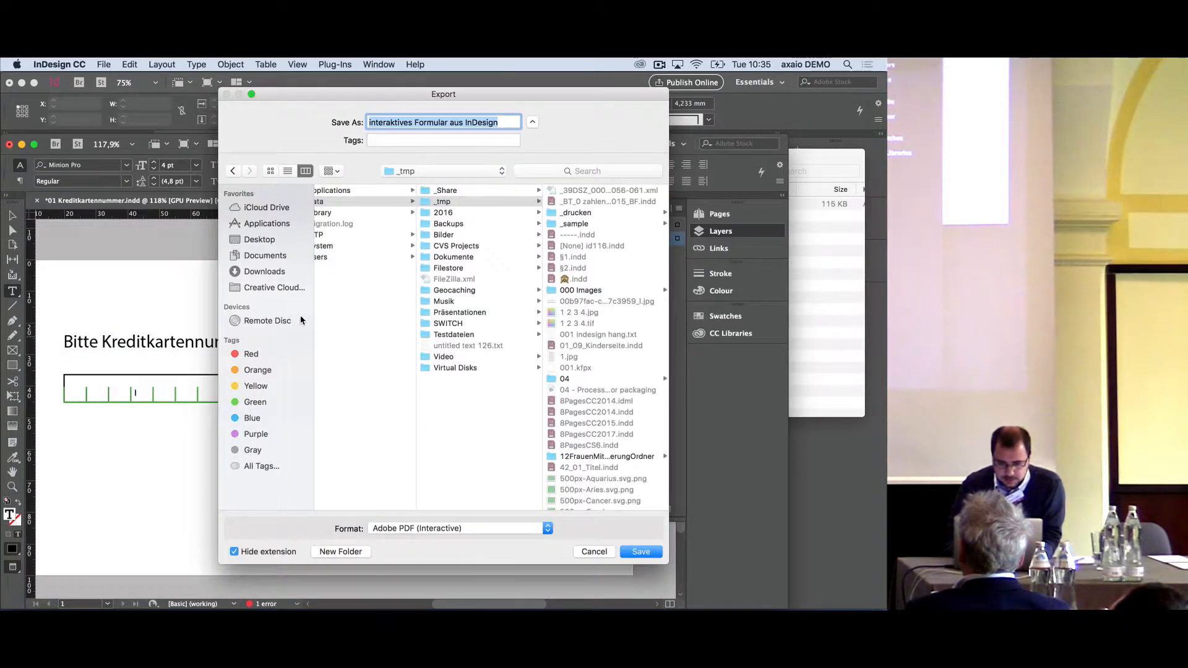
{"action": "key", "text": "Return"}
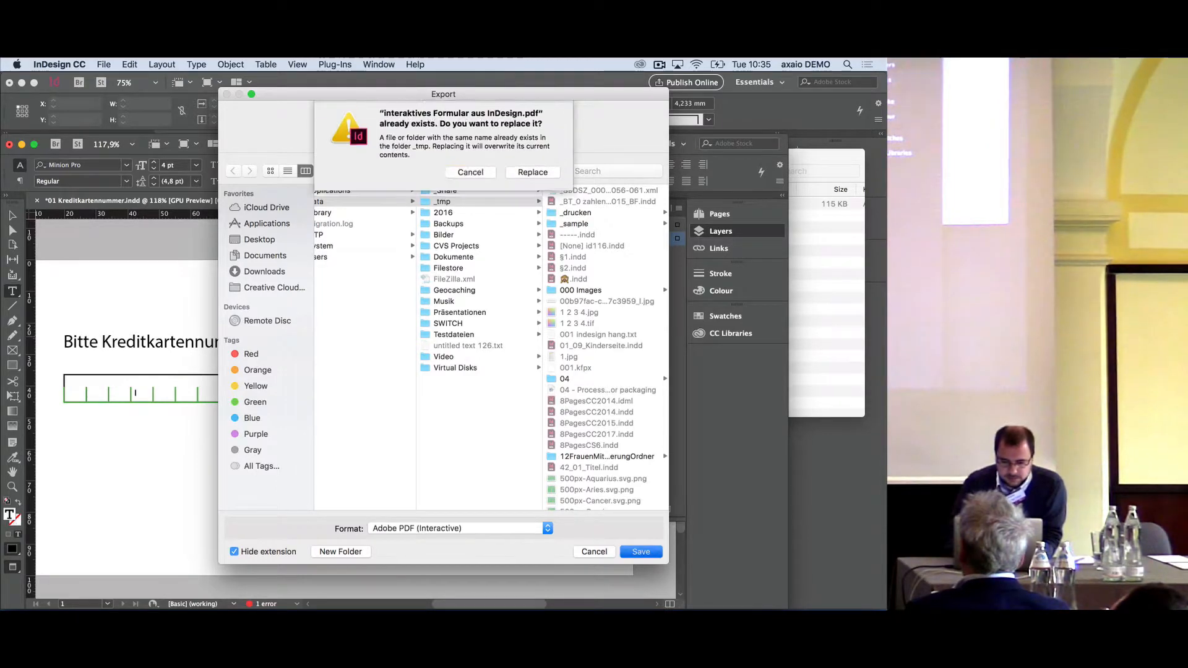
{"action": "left_click", "coordinate": [543, 179]}
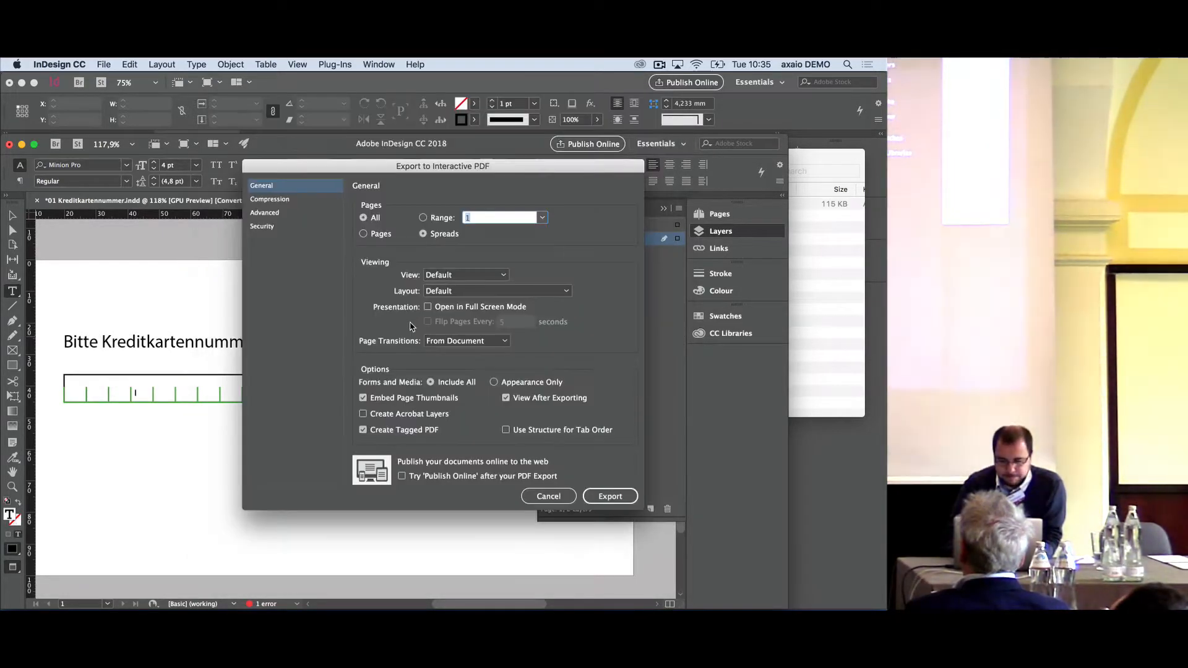
{"action": "left_click", "coordinate": [618, 501]}
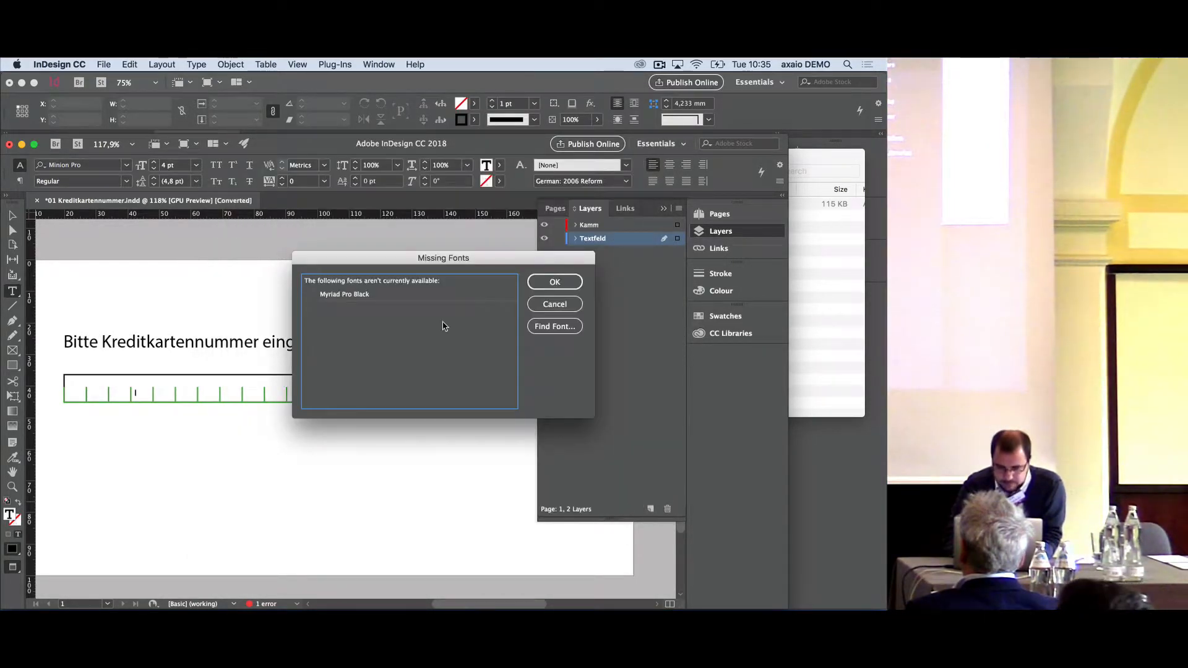
{"action": "left_click", "coordinate": [560, 281]}
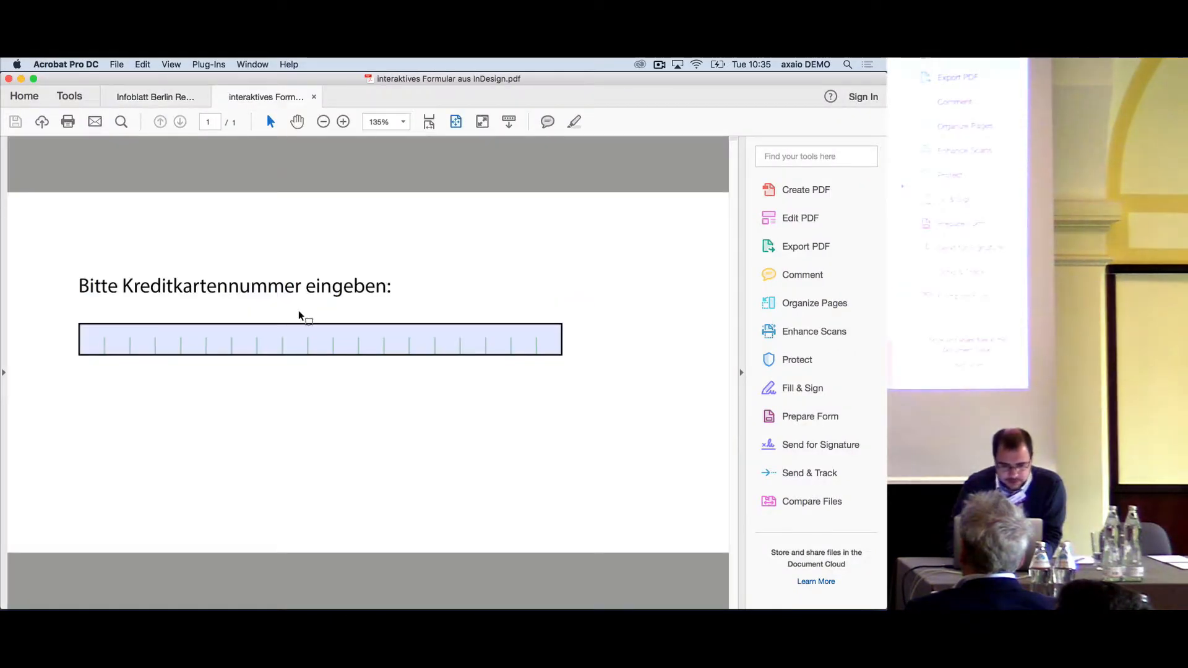
- Test the credit card field in the exported PDF by entering the text nnnn
{"action": "left_click", "coordinate": [117, 337]}
{"action": "type", "text": "nnnn"}
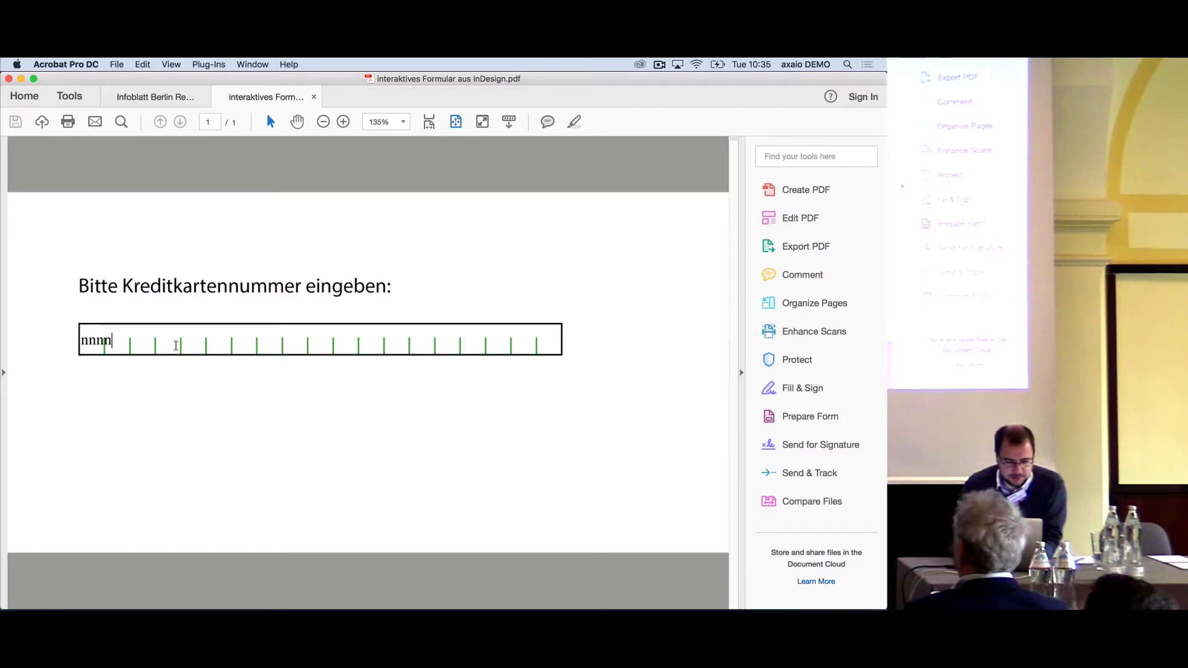
{"action": "left_click", "coordinate": [224, 401]}
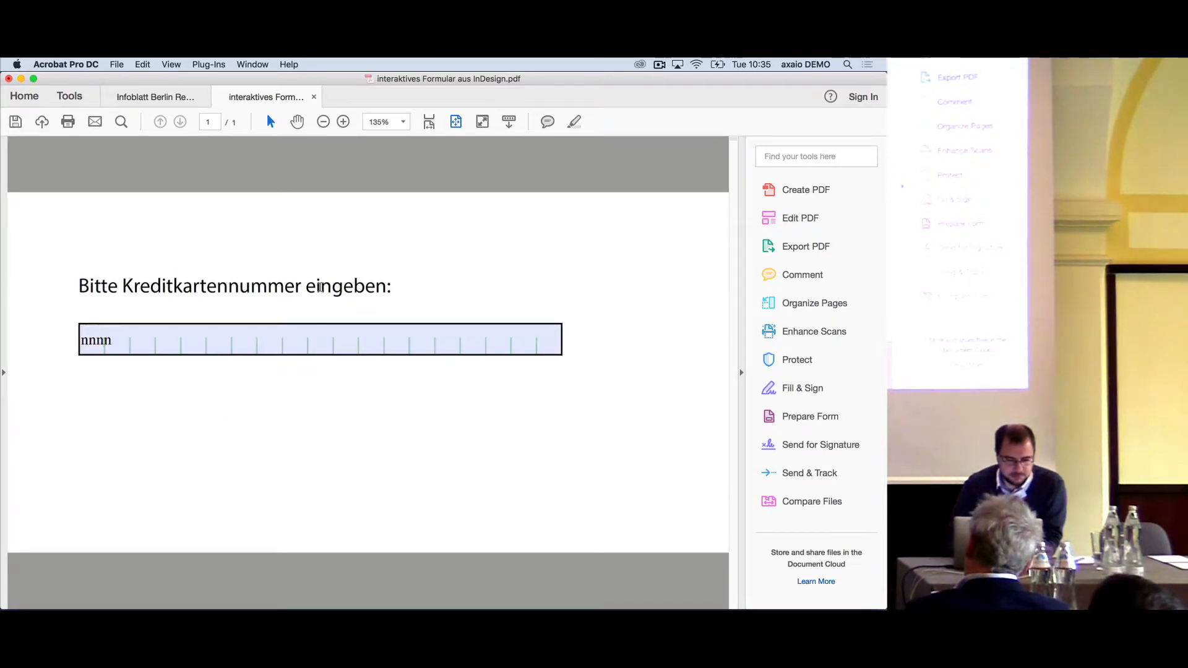
{"action": "right_click", "coordinate": [321, 289]}
{"action": "left_click", "coordinate": [292, 290]}
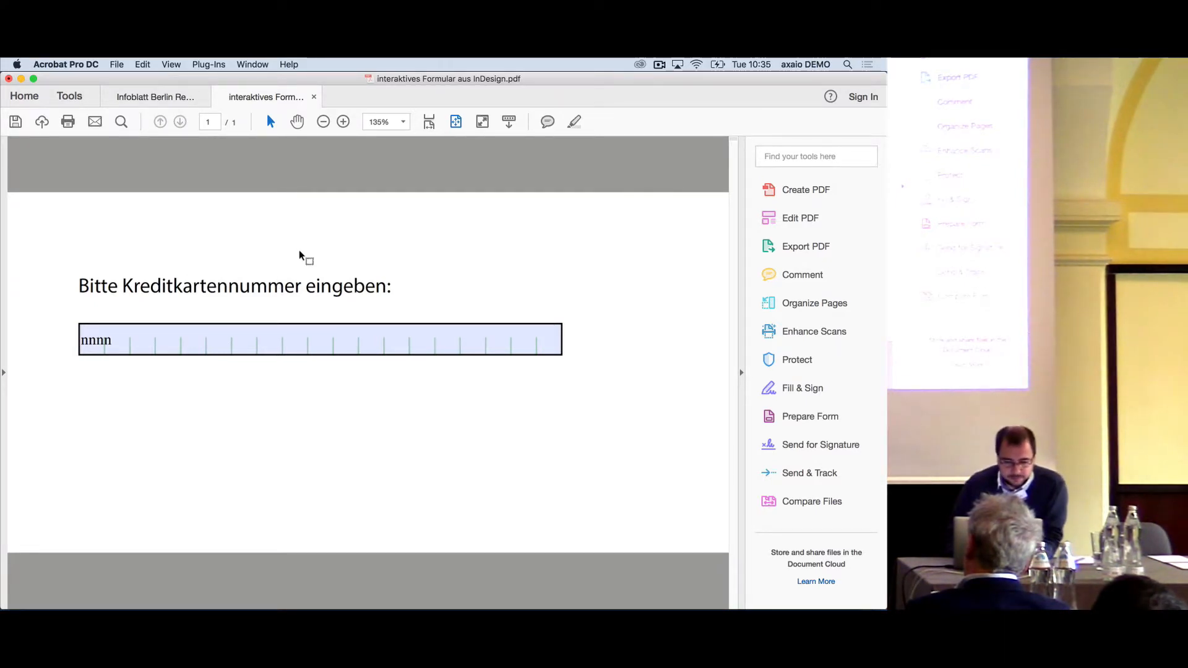
- Switch to InDesign CC 2017 and select 01 The way it should be!!!! as MadeToTag's form field optimization template for the tagged PDF
{"action": "key", "text": "super+Tab"}
{"action": "key", "text": "super+Tab"}
{"action": "key", "text": "super+Tab"}
{"action": "key", "text": "super+Tab"}
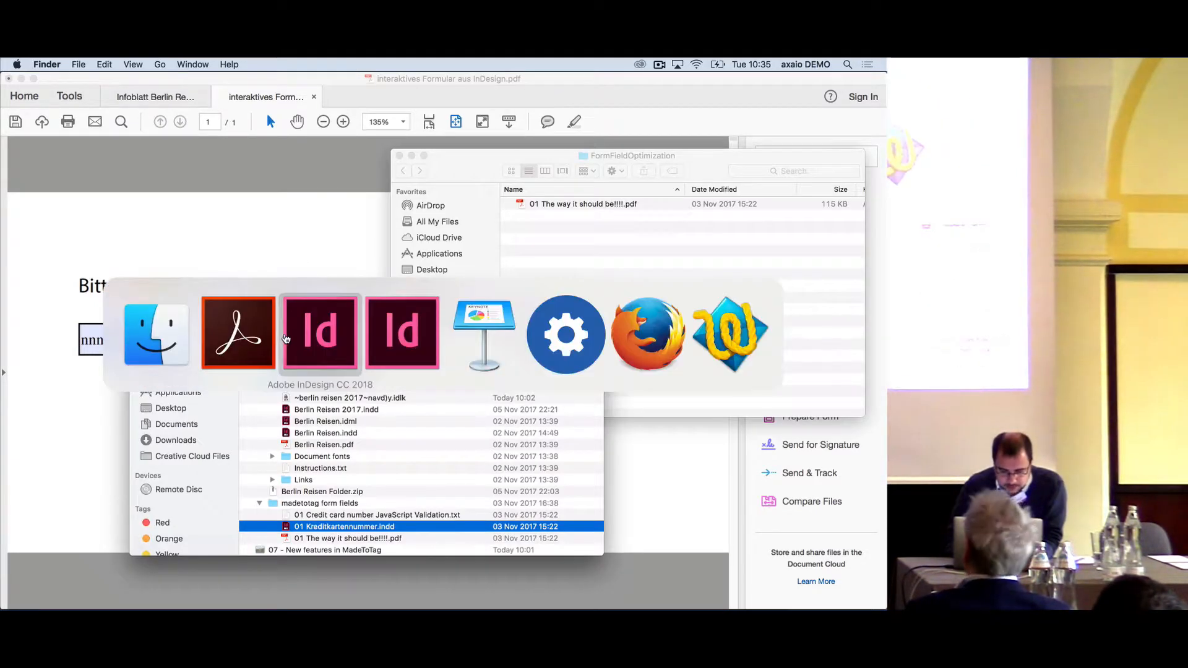
{"action": "key", "text": "super+Tab"}
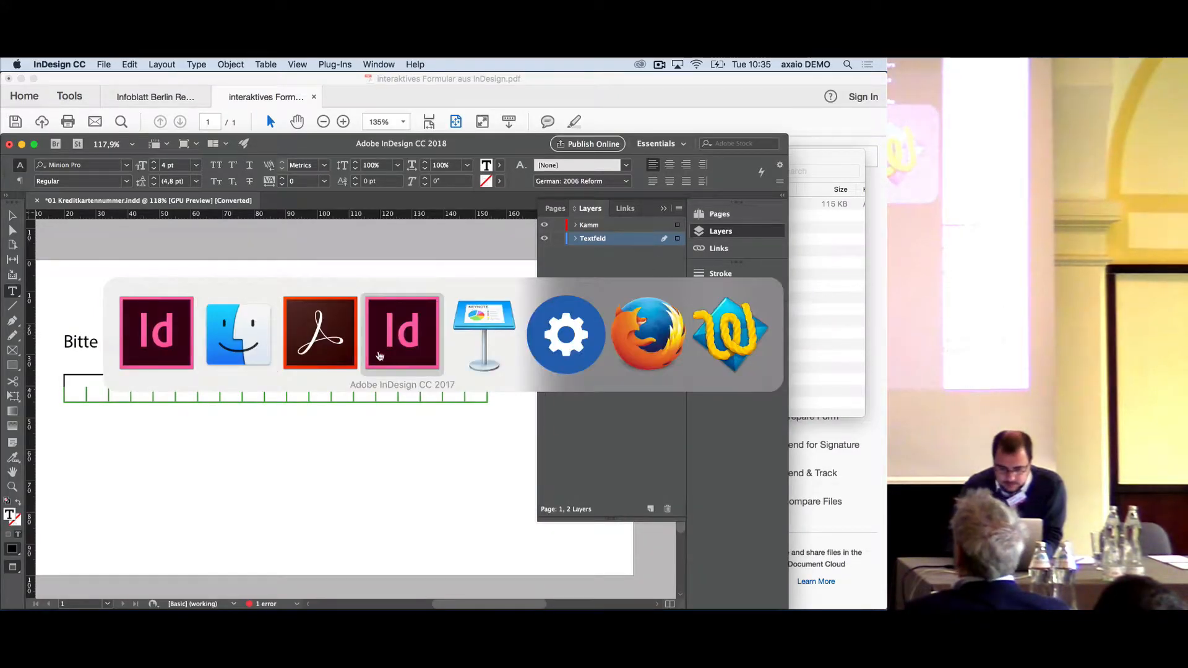
{"action": "left_click", "coordinate": [399, 345]}
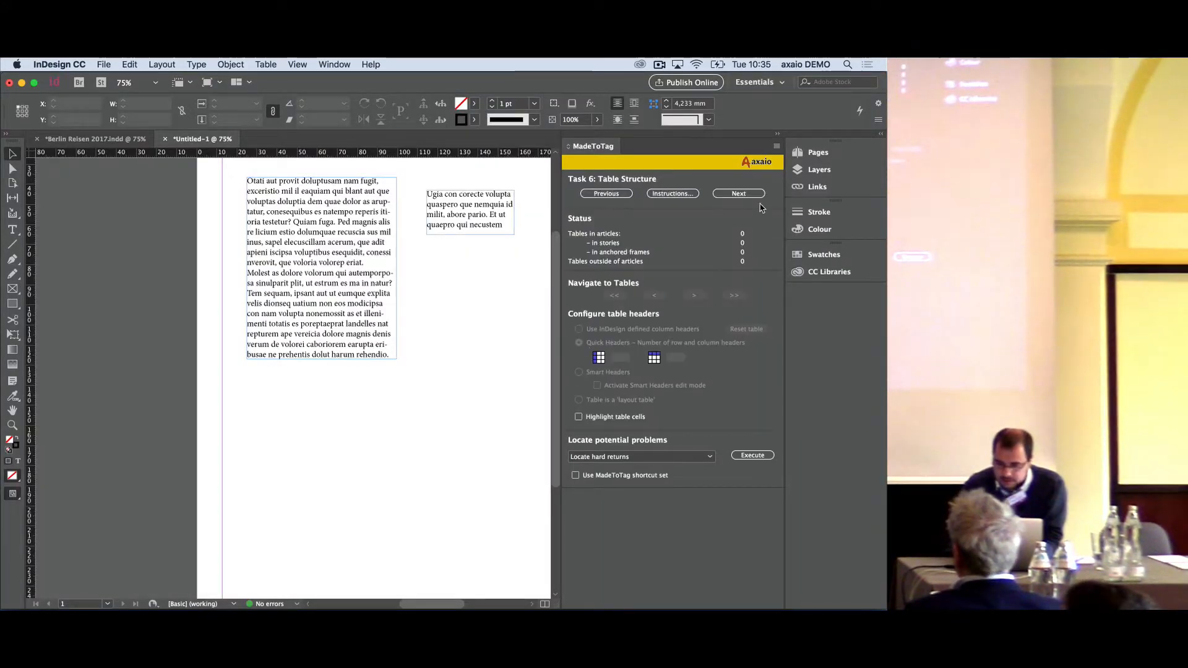
{"action": "left_click", "coordinate": [687, 378]}
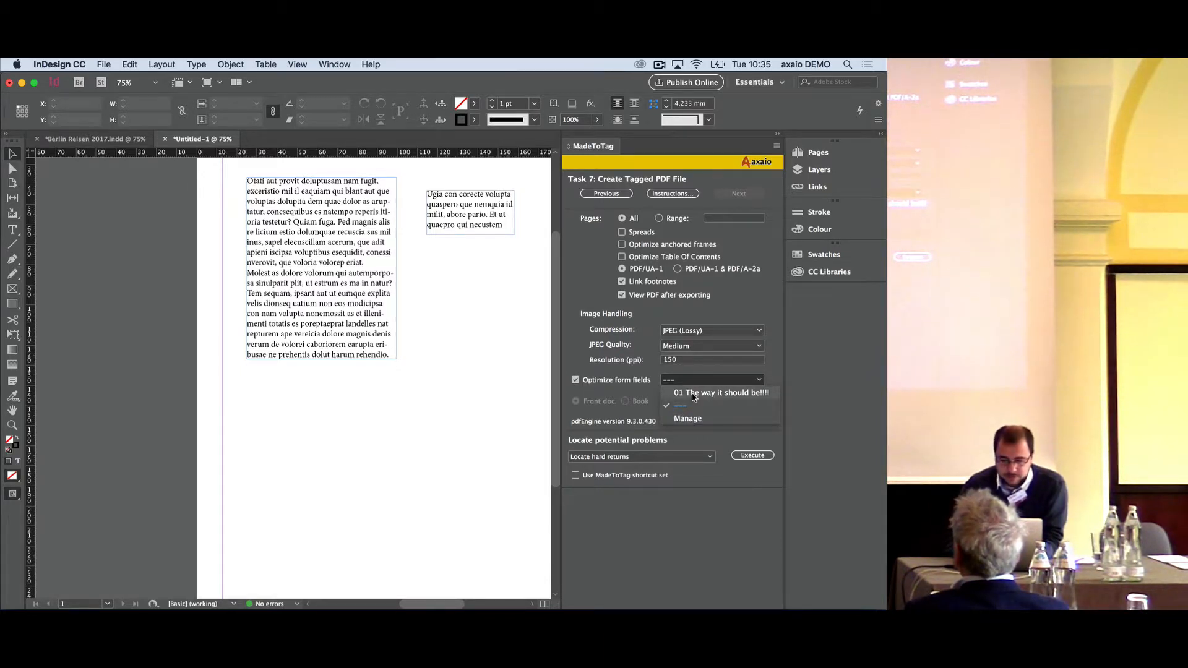
{"action": "left_click", "coordinate": [691, 394]}
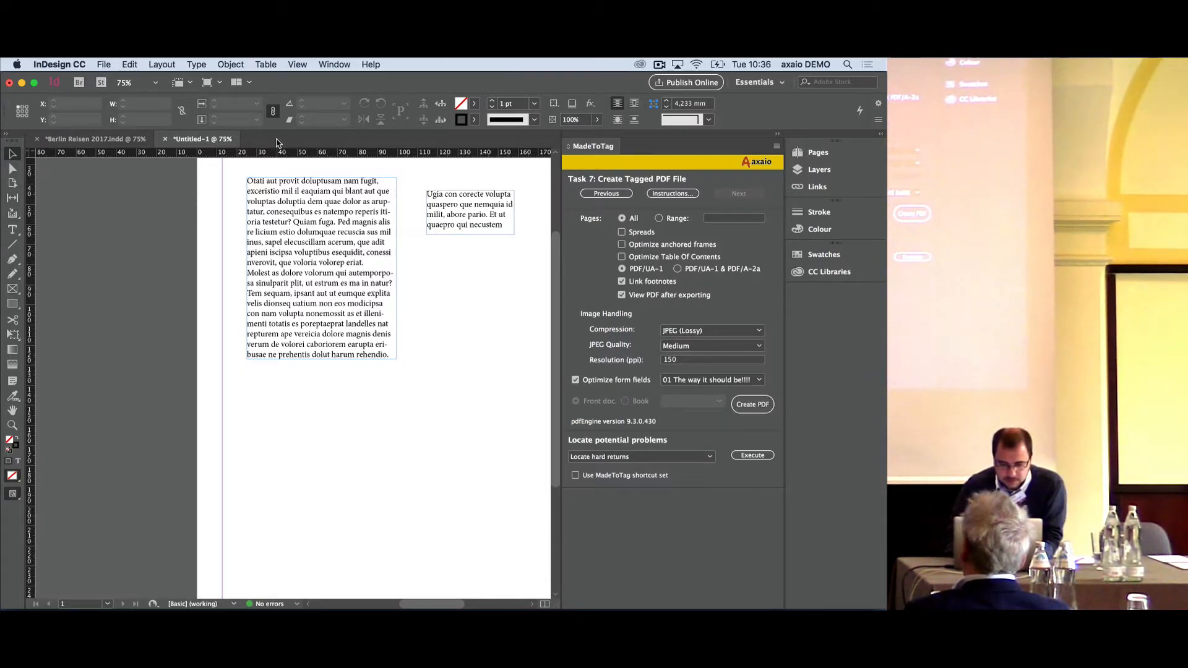
- Open 01 Kreditkartennummer.indd from the Finder in InDesign CC 2017, accepting the substituted missing font
{"action": "left_click", "coordinate": [103, 64]}
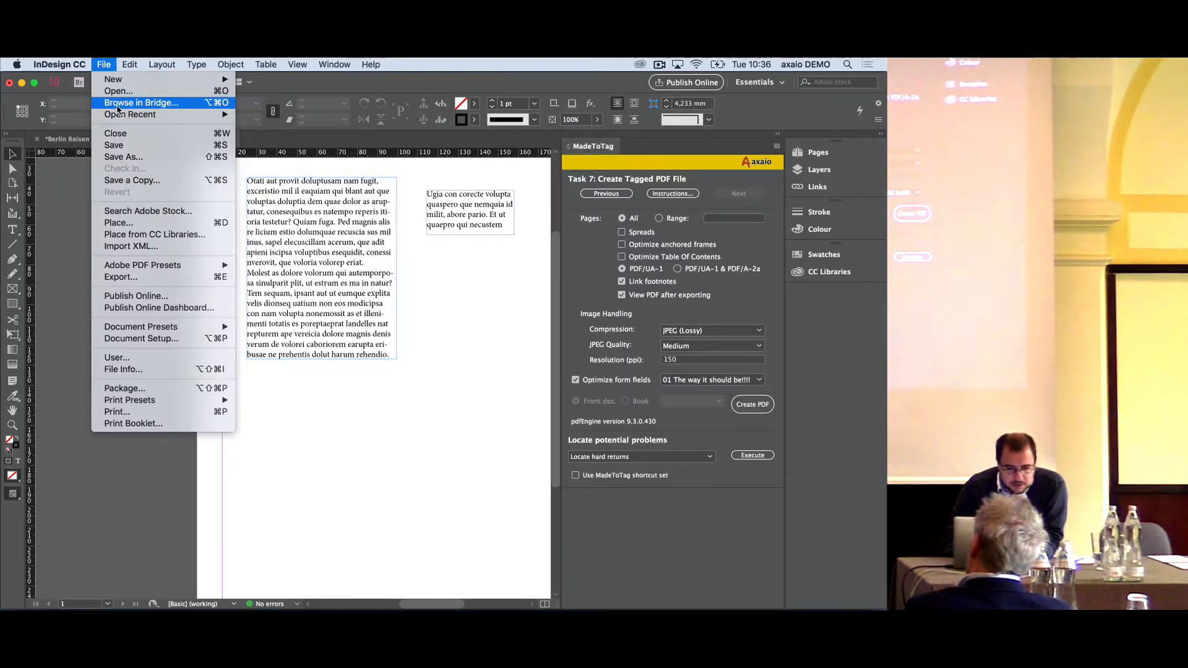
{"action": "mouse_move", "coordinate": [120, 113]}
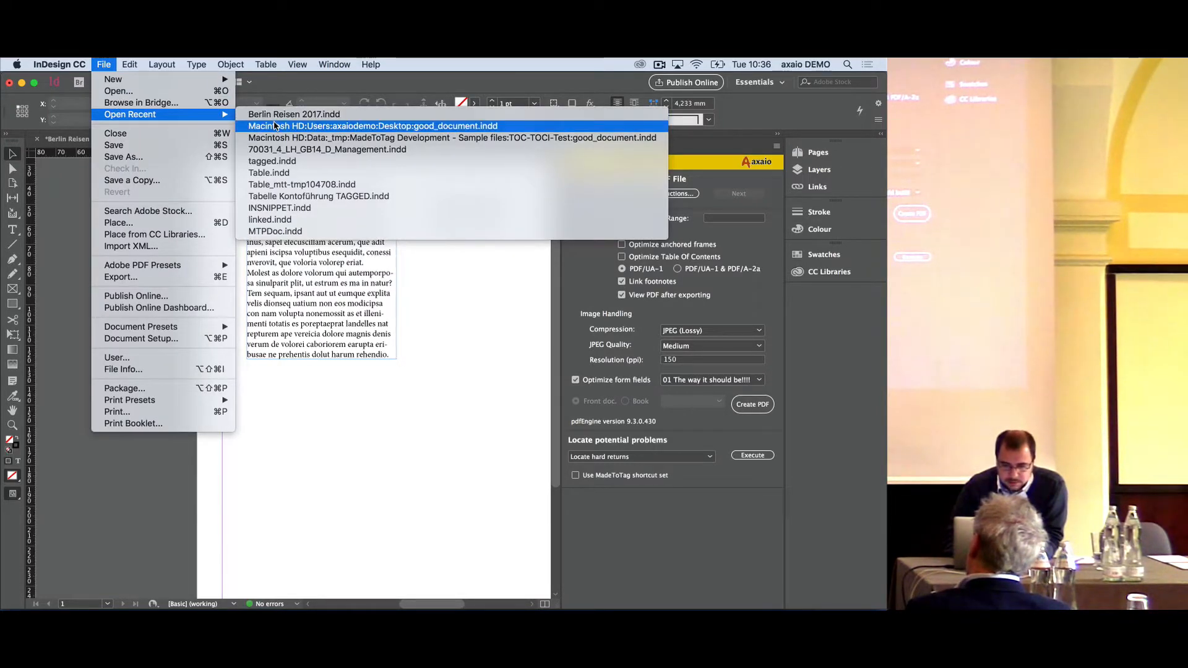
{"action": "key", "text": "super+Tab"}
{"action": "key", "text": "super+Tab"}
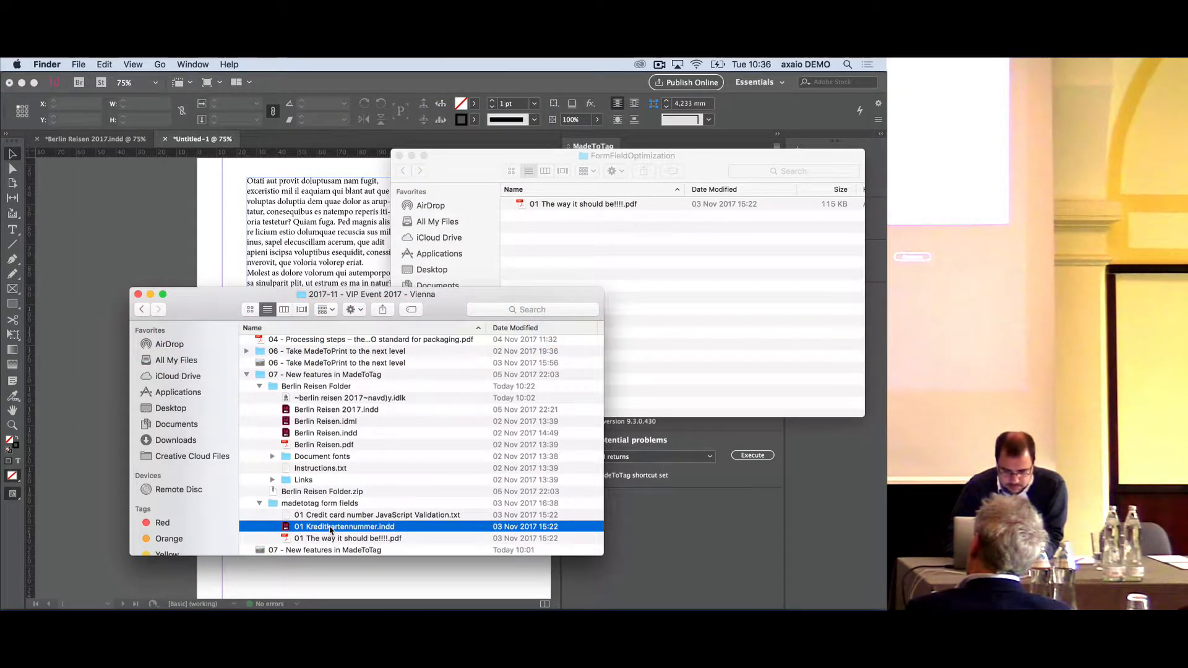
{"action": "left_click", "coordinate": [520, 587]}
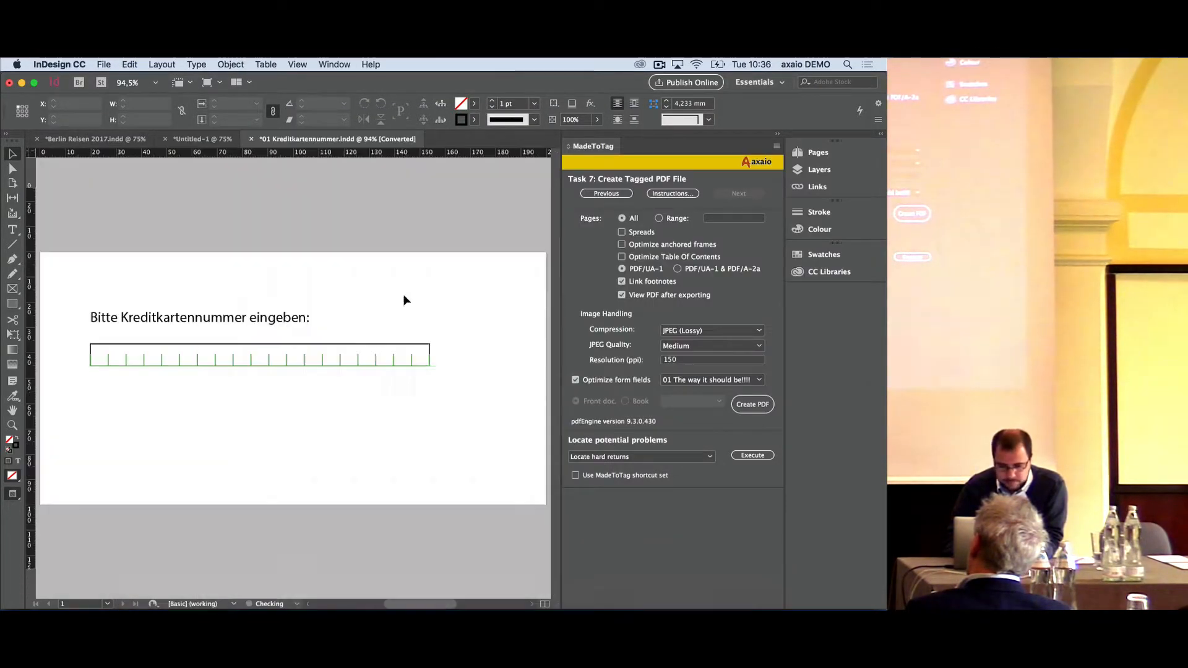
{"action": "left_click", "coordinate": [595, 447]}
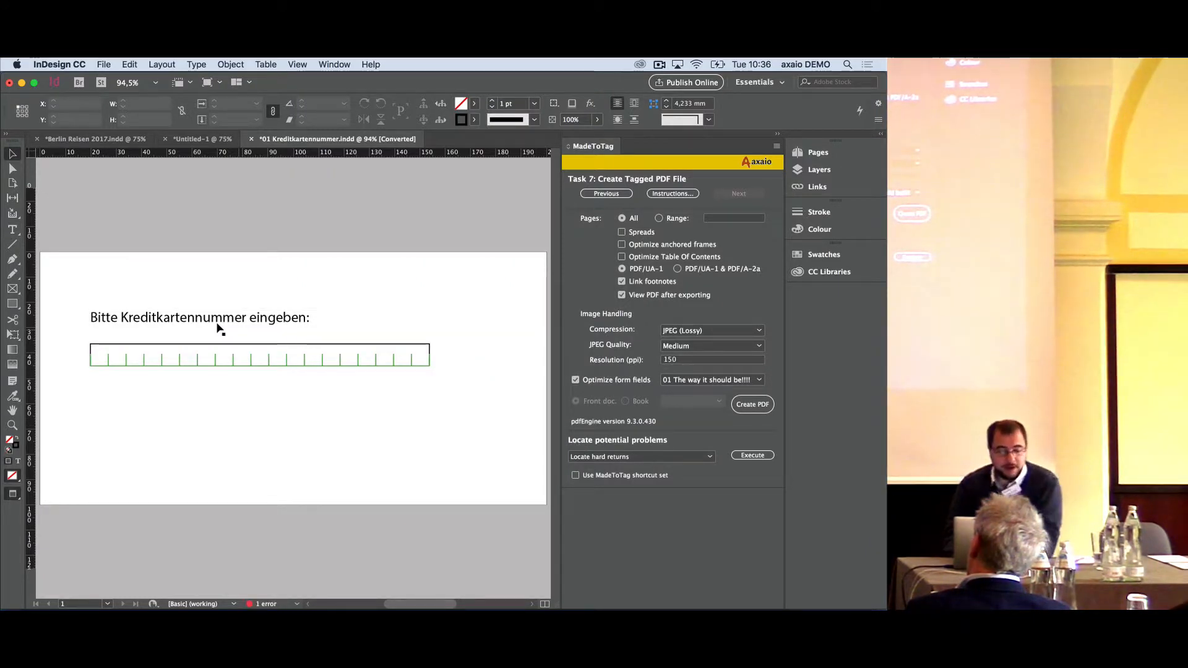
- Try to create the tagged PDF, saving the document as 01 Kreditkartennummer 1 and accepting the .pdf extension for the export file
{"action": "left_click", "coordinate": [743, 408]}
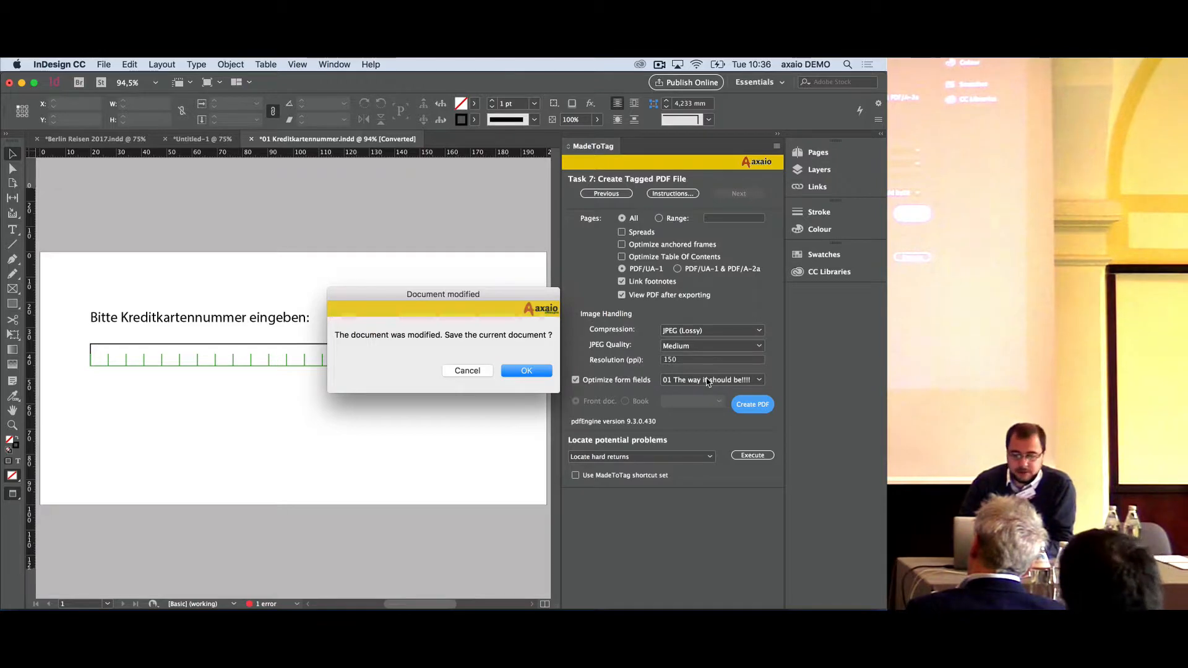
{"action": "left_click", "coordinate": [526, 371]}
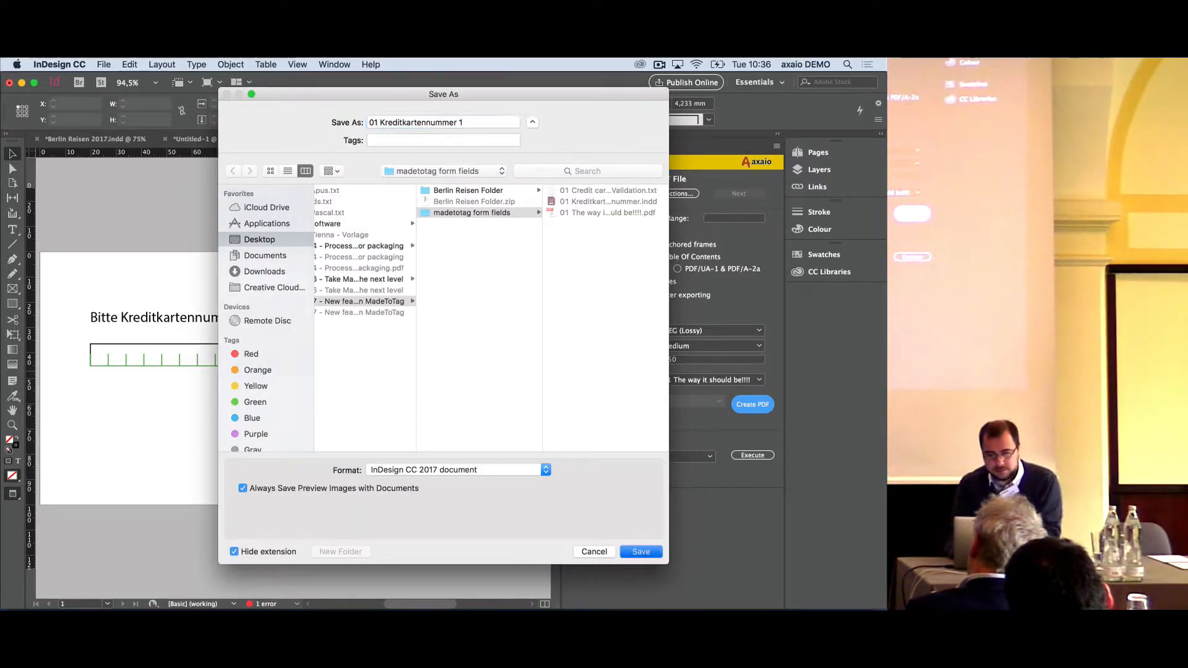
{"action": "key", "text": "Return"}
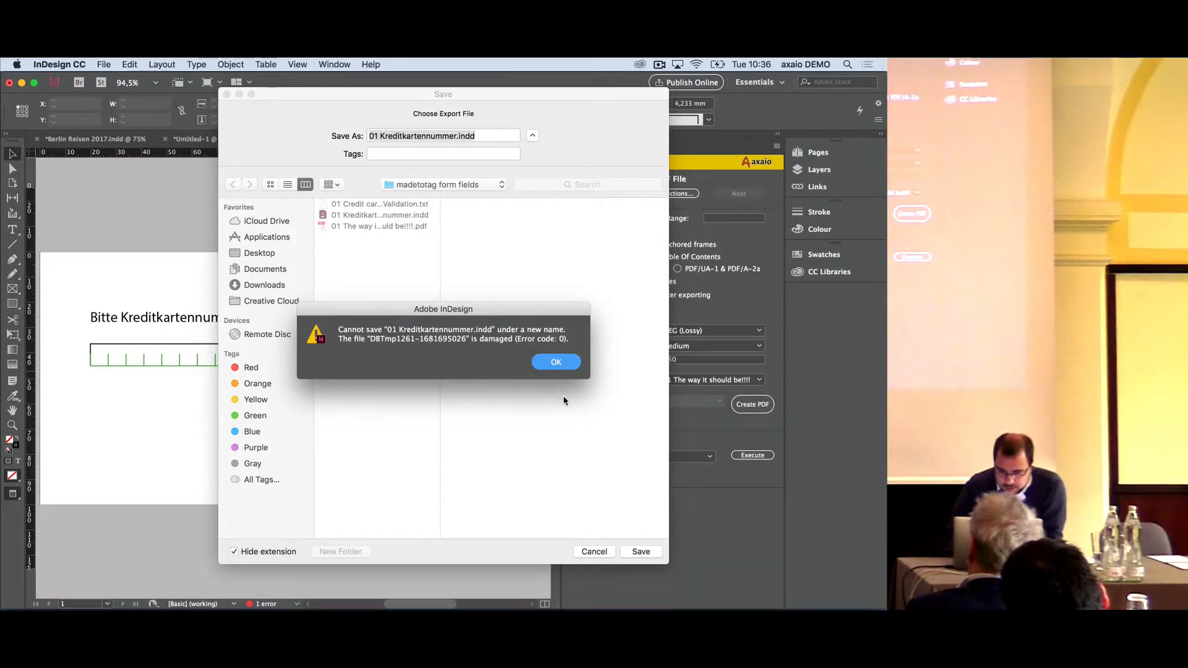
{"action": "left_click", "coordinate": [554, 363]}
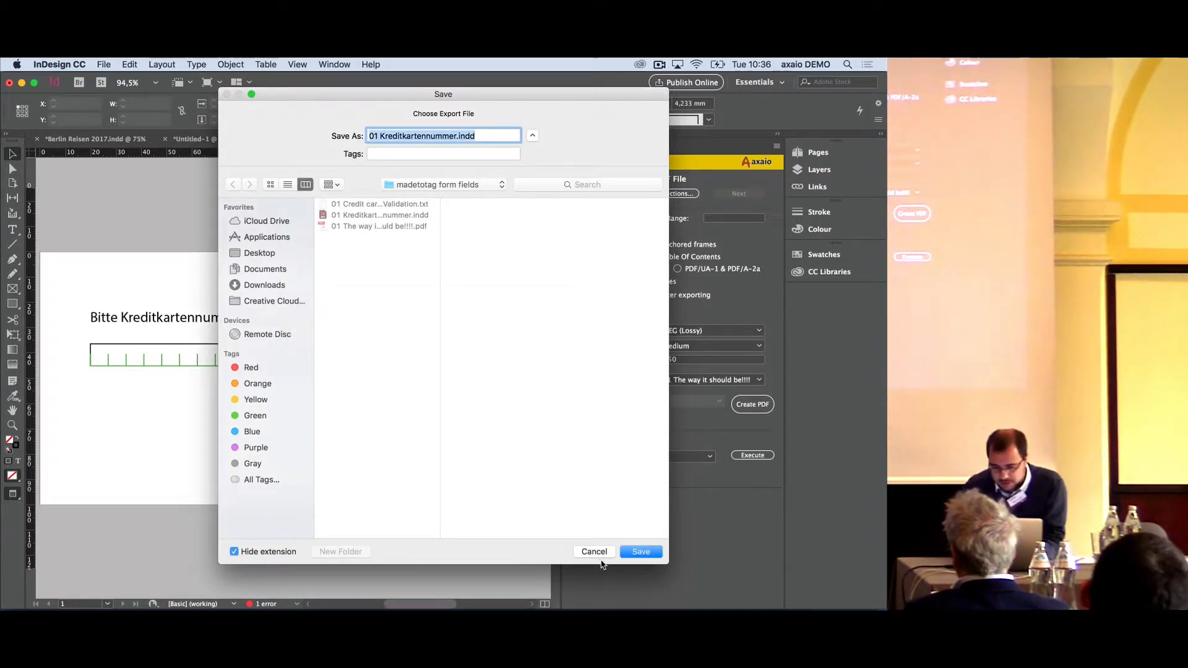
{"action": "key", "text": "Right"}
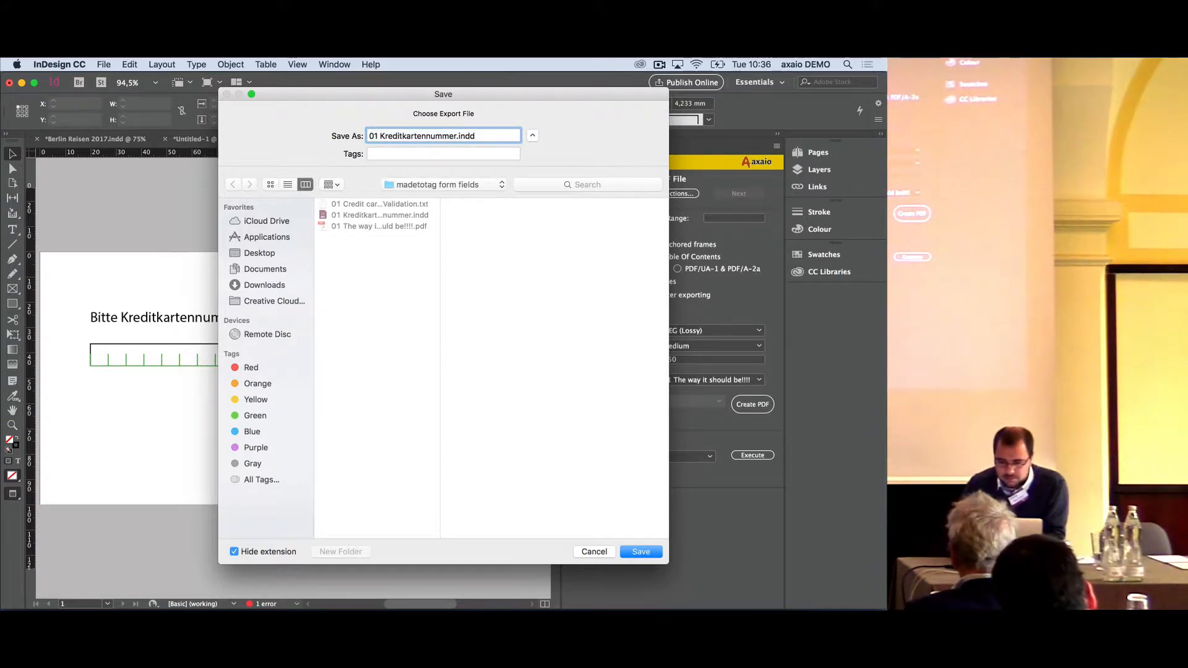
{"action": "key", "text": "Return"}
{"action": "key", "text": "Escape"}
{"action": "key", "text": "Left"}
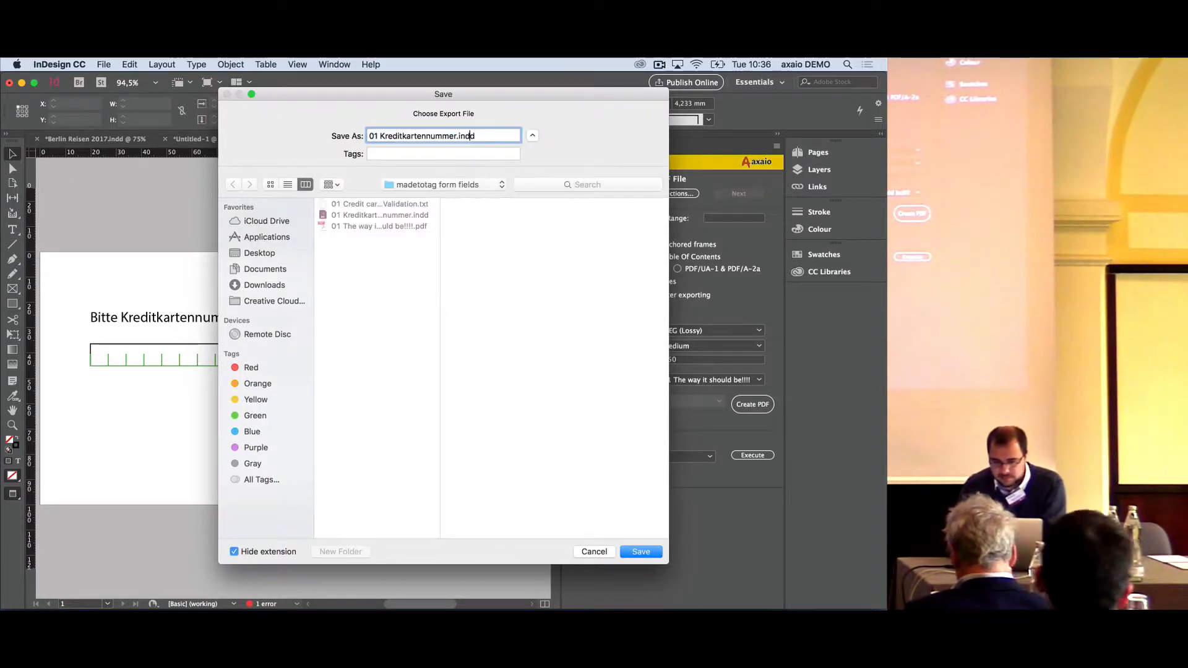
{"action": "key", "text": "Return"}
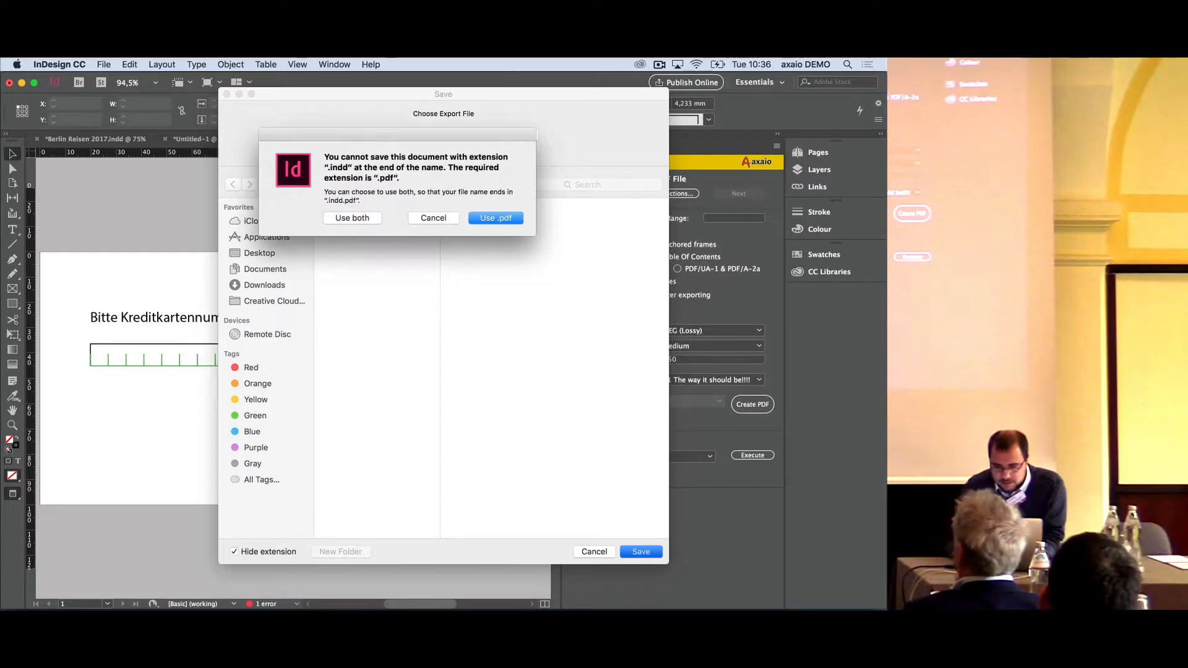
{"action": "key", "text": "Return"}
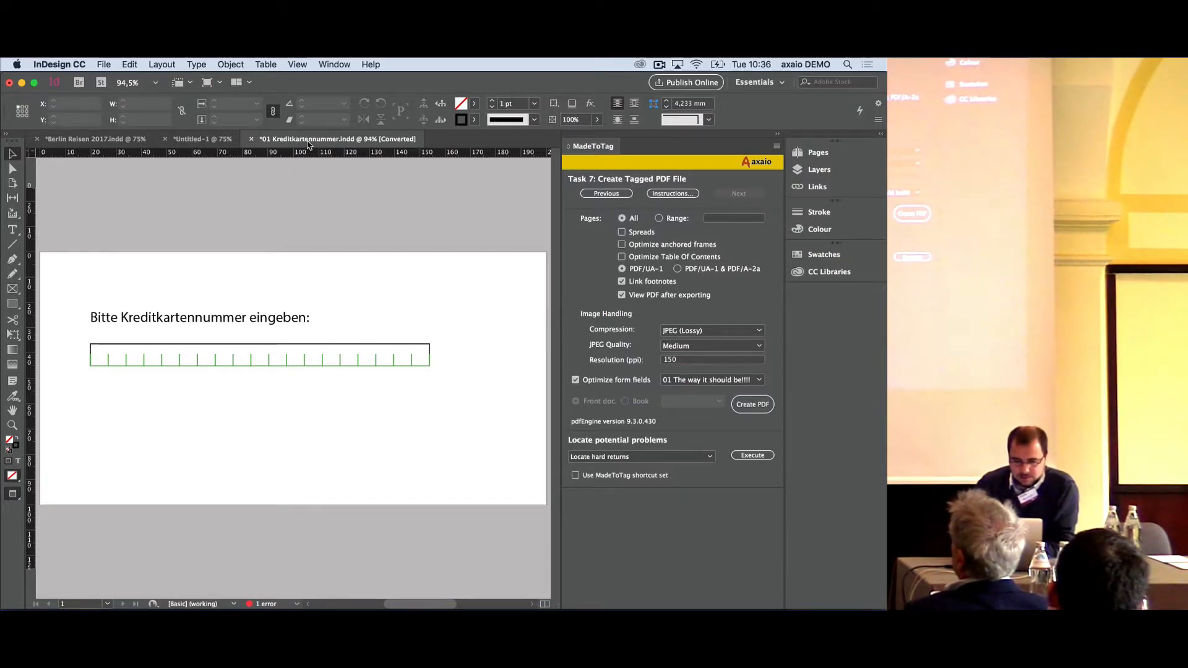
- Try creating the tagged PDF again, saving the InDesign document under the name 01 Kreditkartennummer 2
{"action": "mouse_move", "coordinate": [479, 599]}
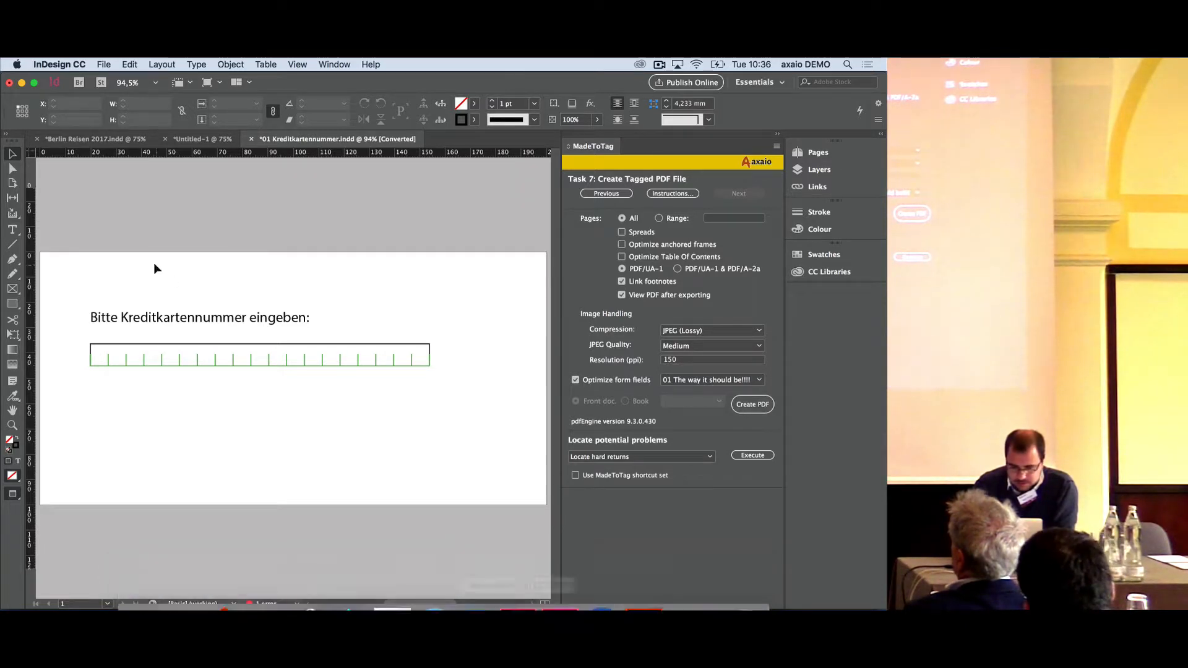
{"action": "left_click_drag", "start_coordinate": [71, 294], "coordinate": [457, 414]}
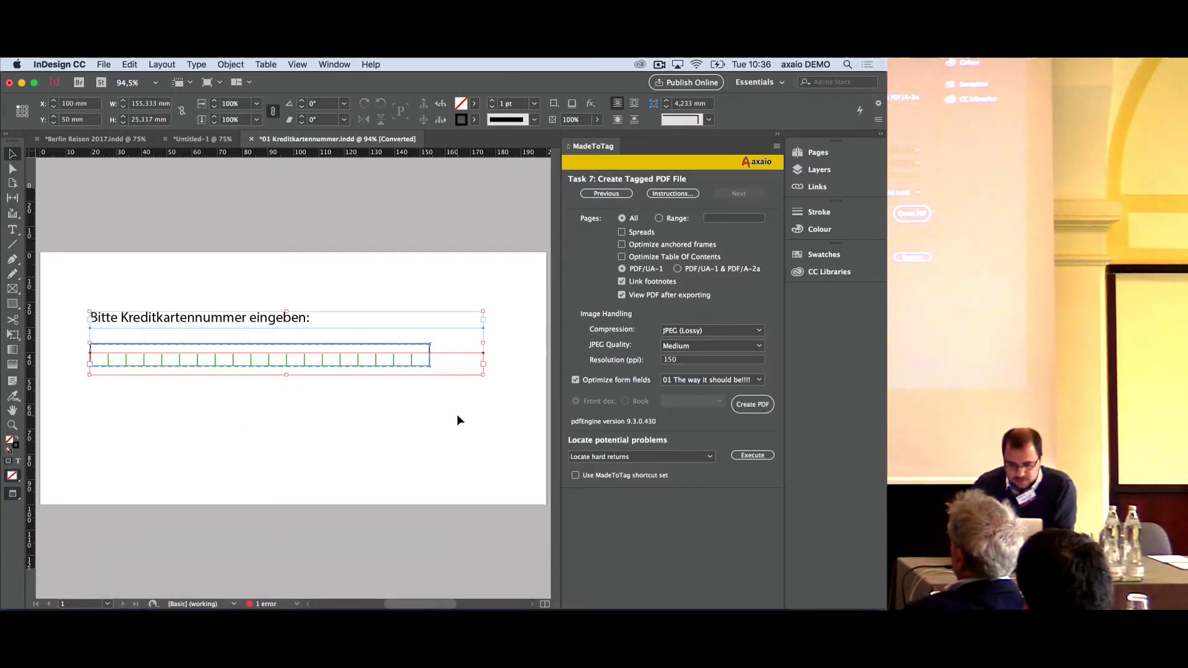
{"action": "left_click", "coordinate": [309, 470]}
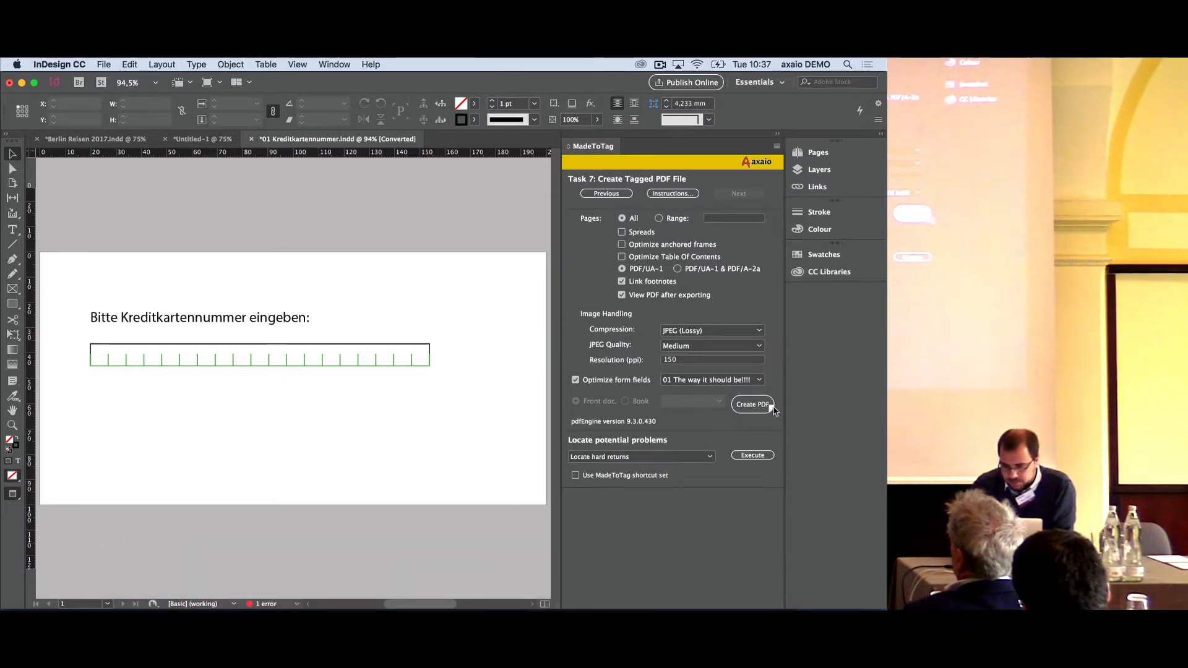
{"action": "left_click", "coordinate": [752, 404]}
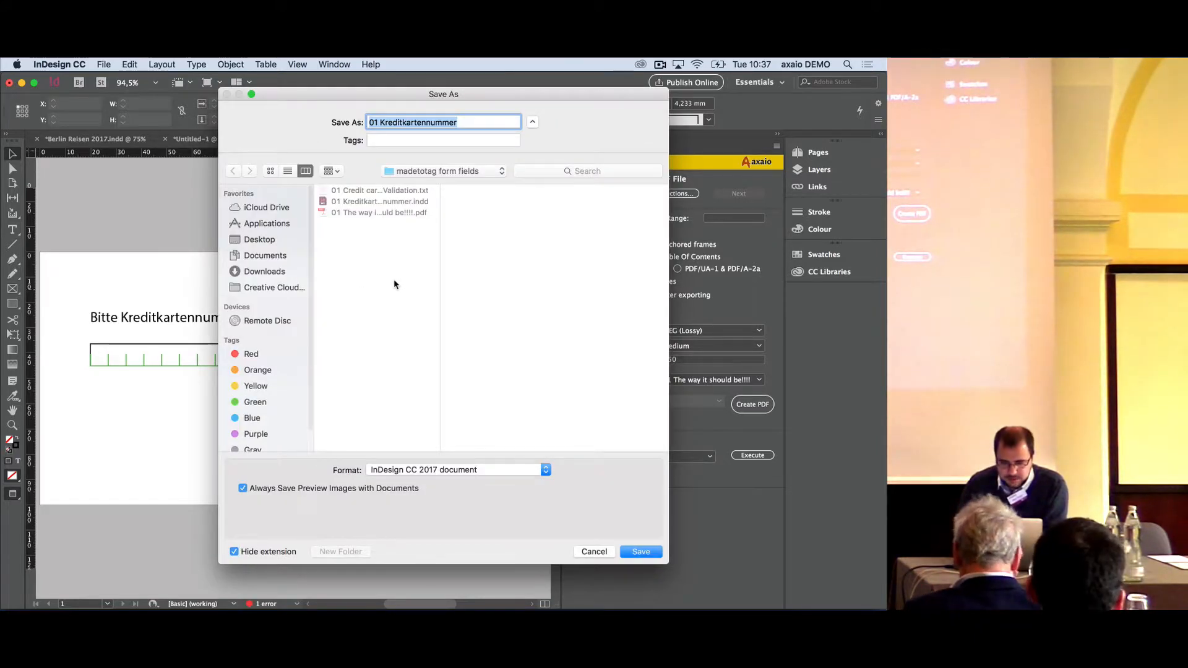
{"action": "key", "text": "Right"}
{"action": "type", "text": "2"}
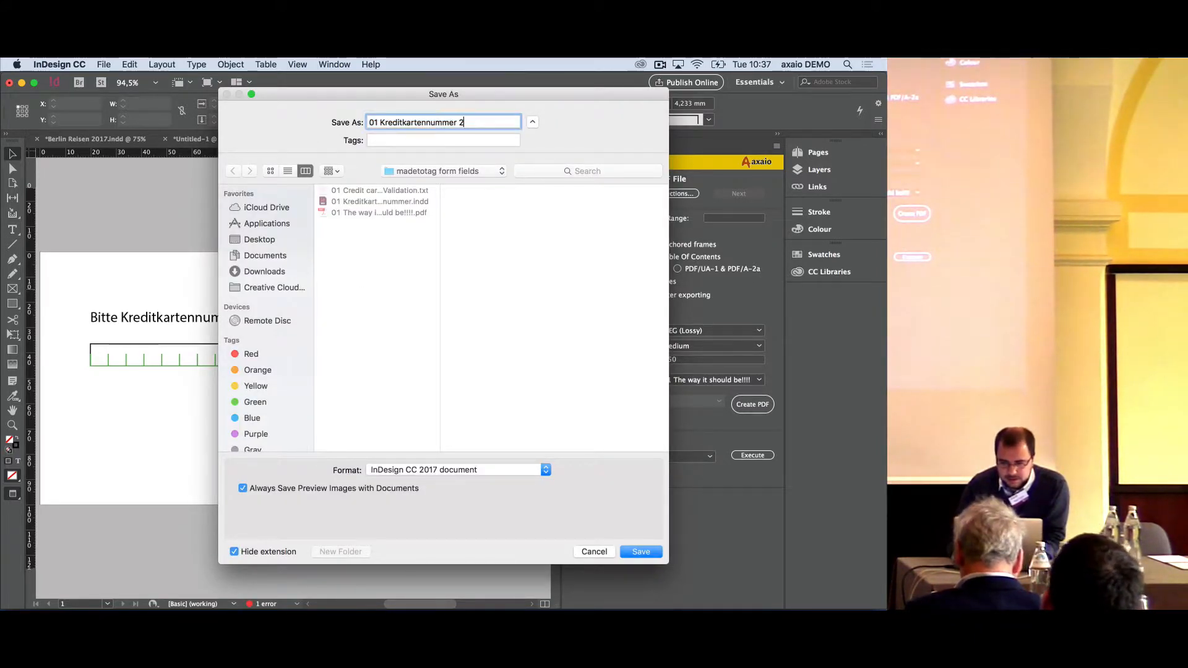
{"action": "key", "text": "Return"}
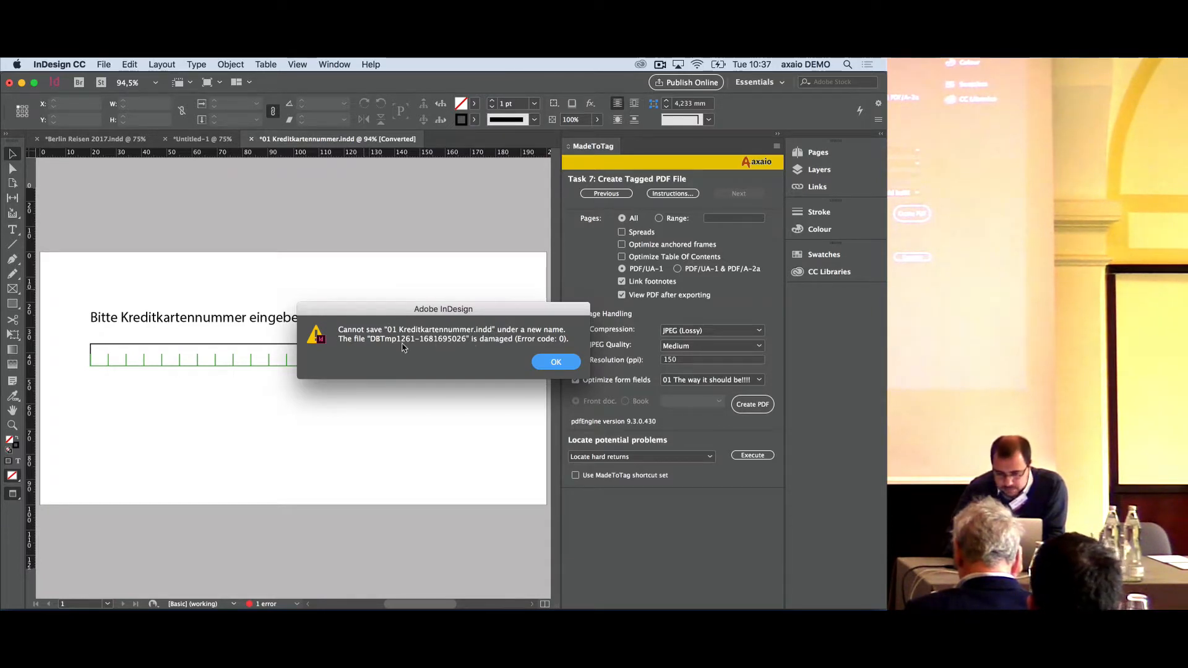
{"action": "left_click", "coordinate": [555, 364]}
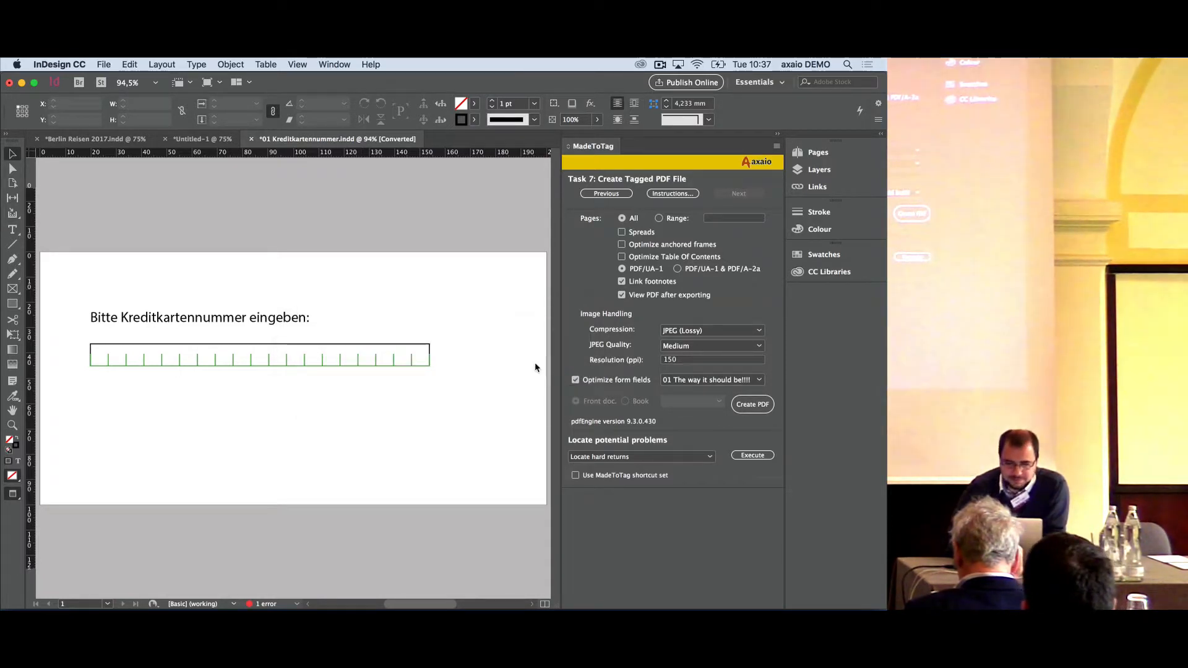
- Close the credit card document without saving and reopen 01 Kreditkartennummer.indd from the Finder in InDesign CC 2017
{"action": "left_click", "coordinate": [252, 140]}
{"action": "left_click", "coordinate": [447, 362]}
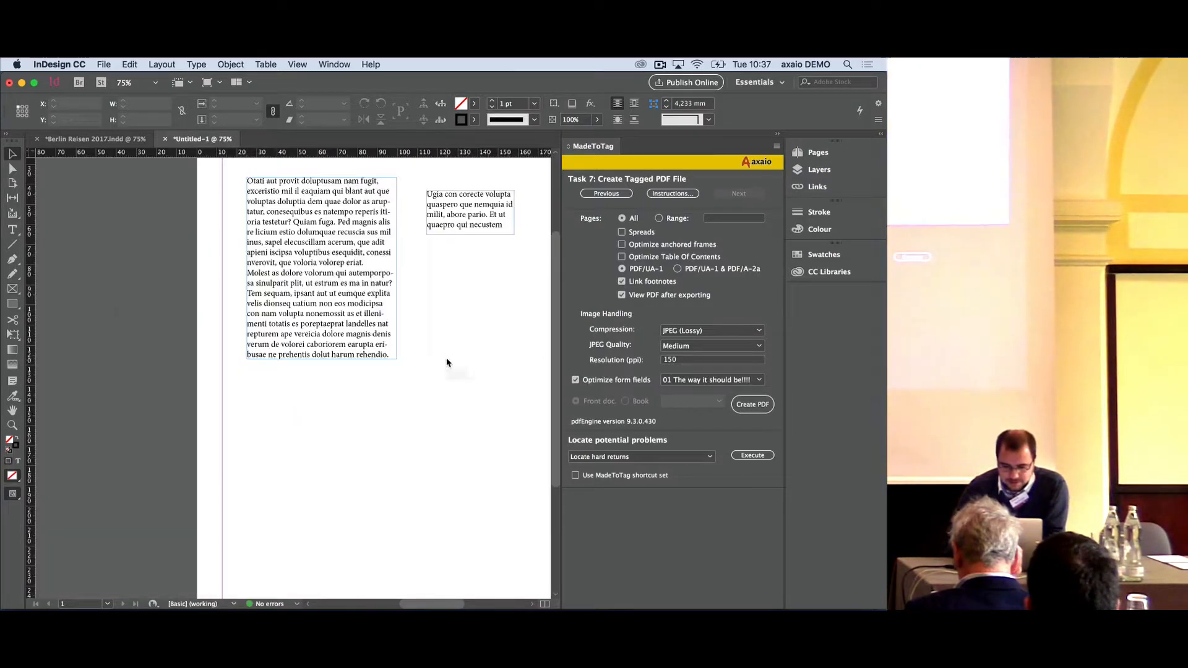
{"action": "key", "text": "super+Tab"}
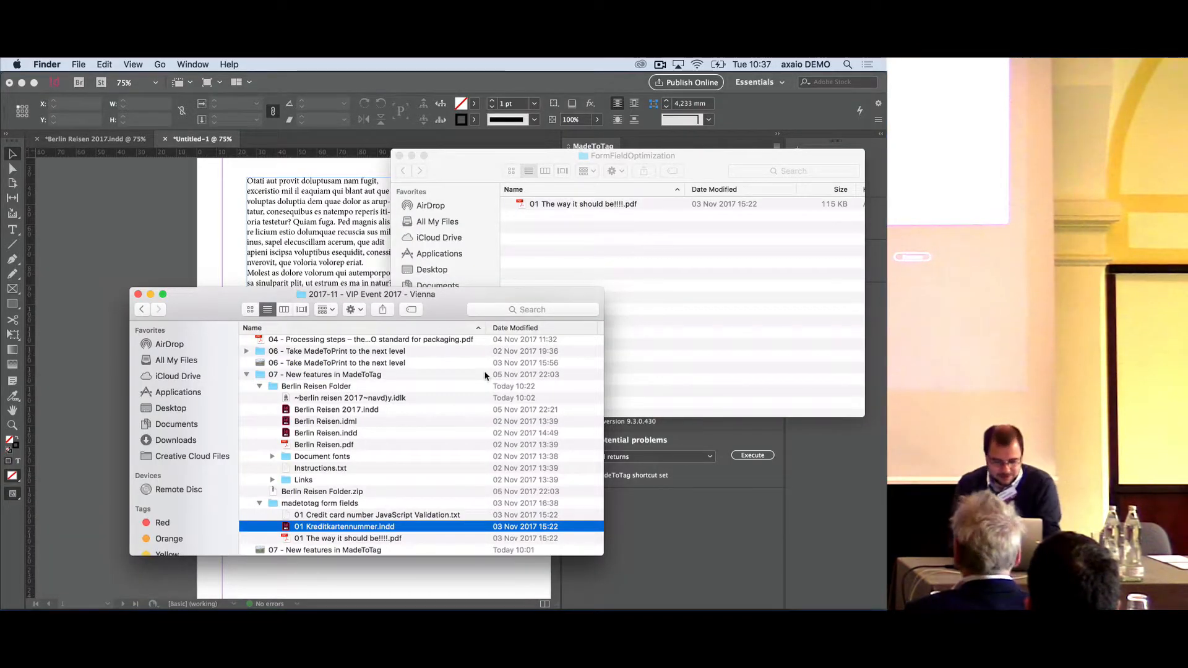
{"action": "left_click_drag", "start_coordinate": [346, 527], "coordinate": [550, 584]}
{"action": "left_click_drag", "start_coordinate": [518, 586], "coordinate": [518, 585]}
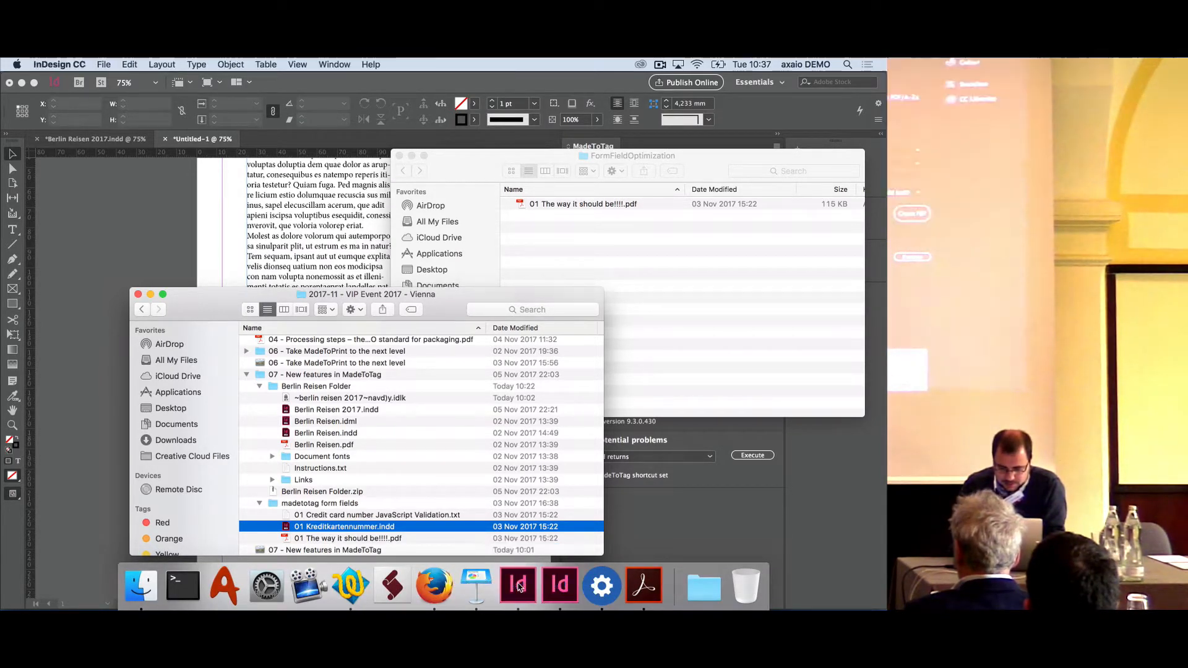
{"action": "left_click", "coordinate": [574, 438]}
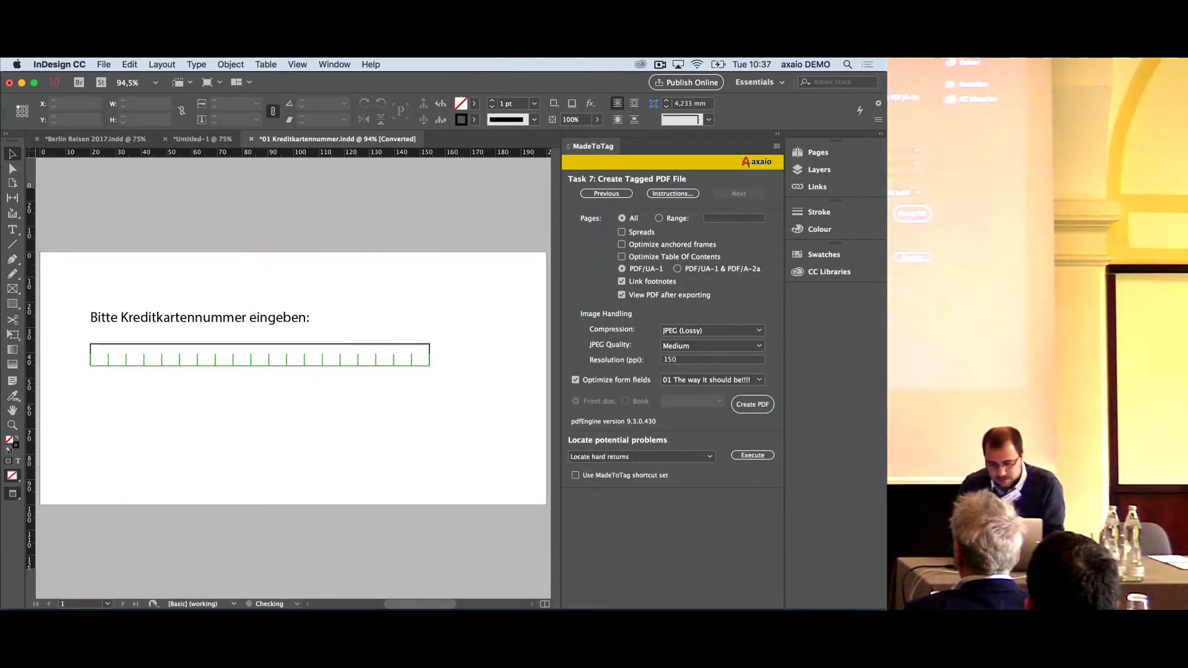
- Quit InDesign CC 2018, discarding the changes to its open credit card document
{"action": "right_click", "coordinate": [560, 585]}
{"action": "left_click", "coordinate": [566, 542]}
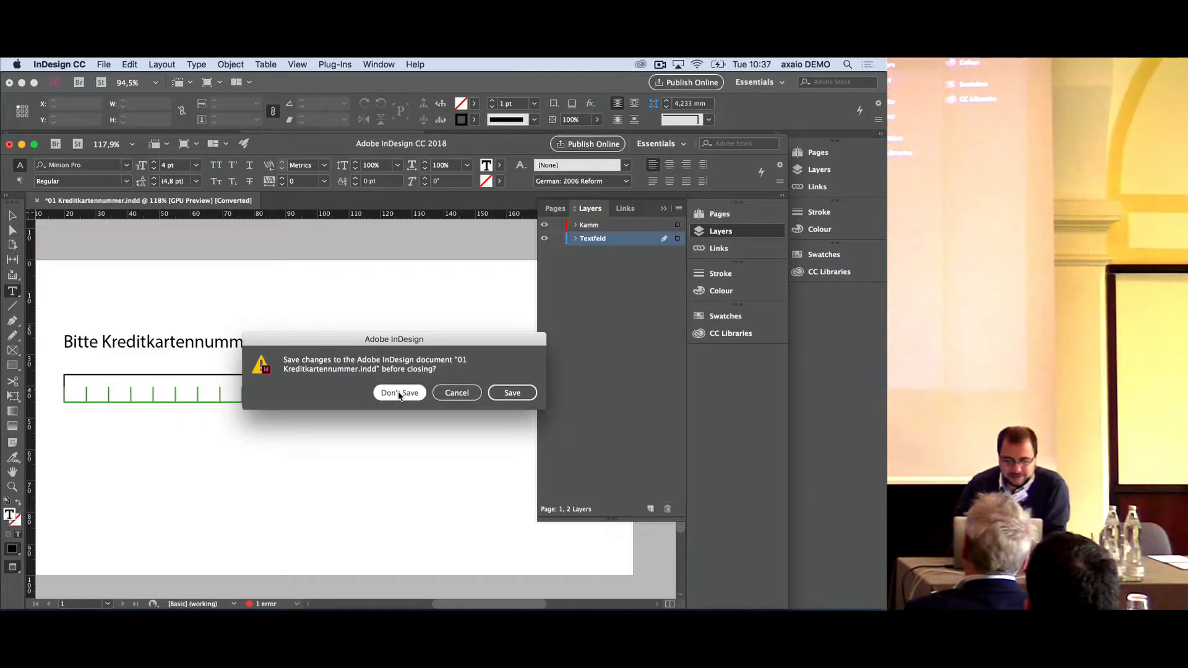
{"action": "left_click", "coordinate": [399, 393]}
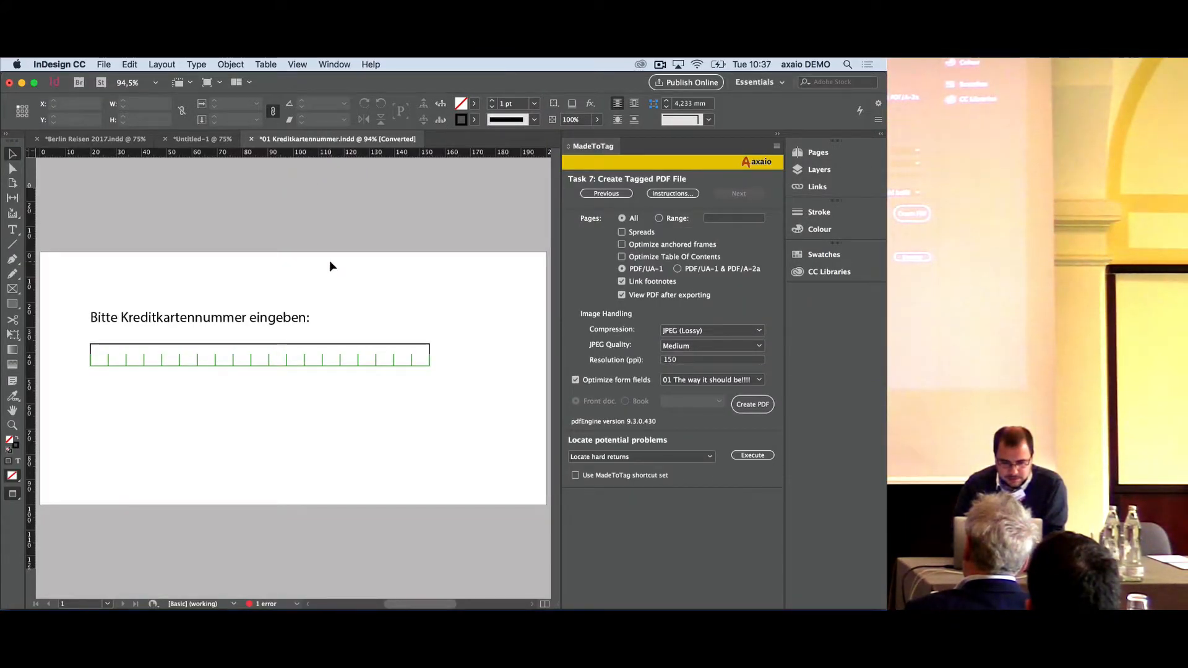
- Try to save the reopened credit card document as 01 Kreditkartennummer 2 in the madetotag form fields folder
{"action": "key", "text": "super+s"}
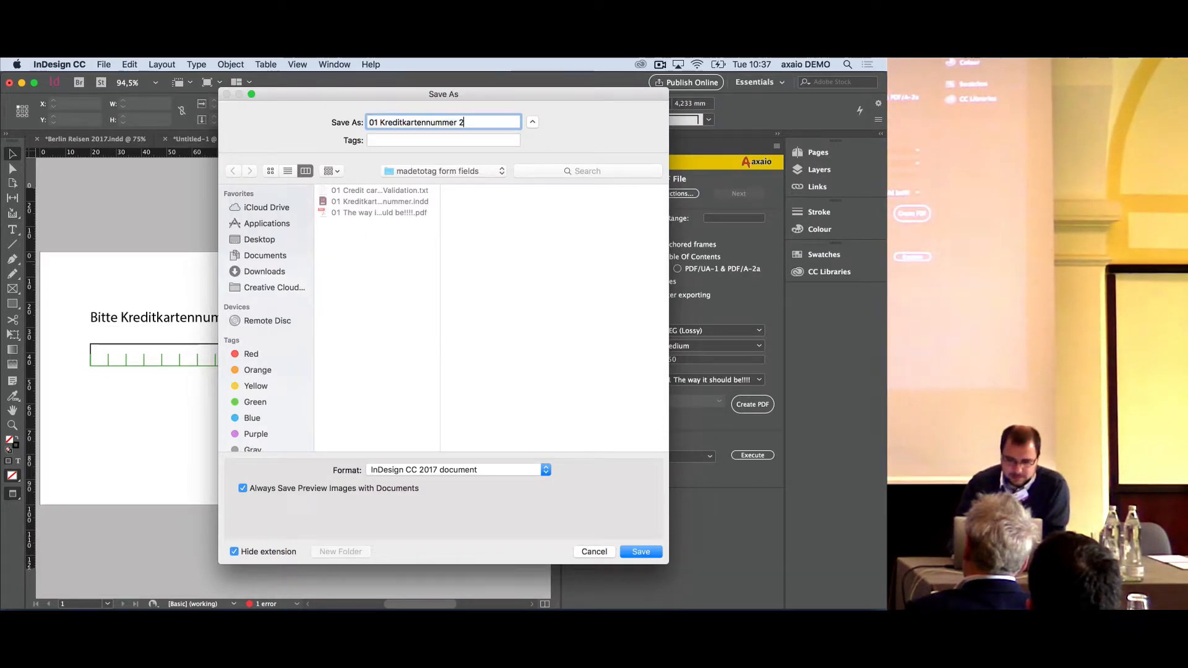
{"action": "key", "text": "Return"}
{"action": "left_click", "coordinate": [556, 363]}
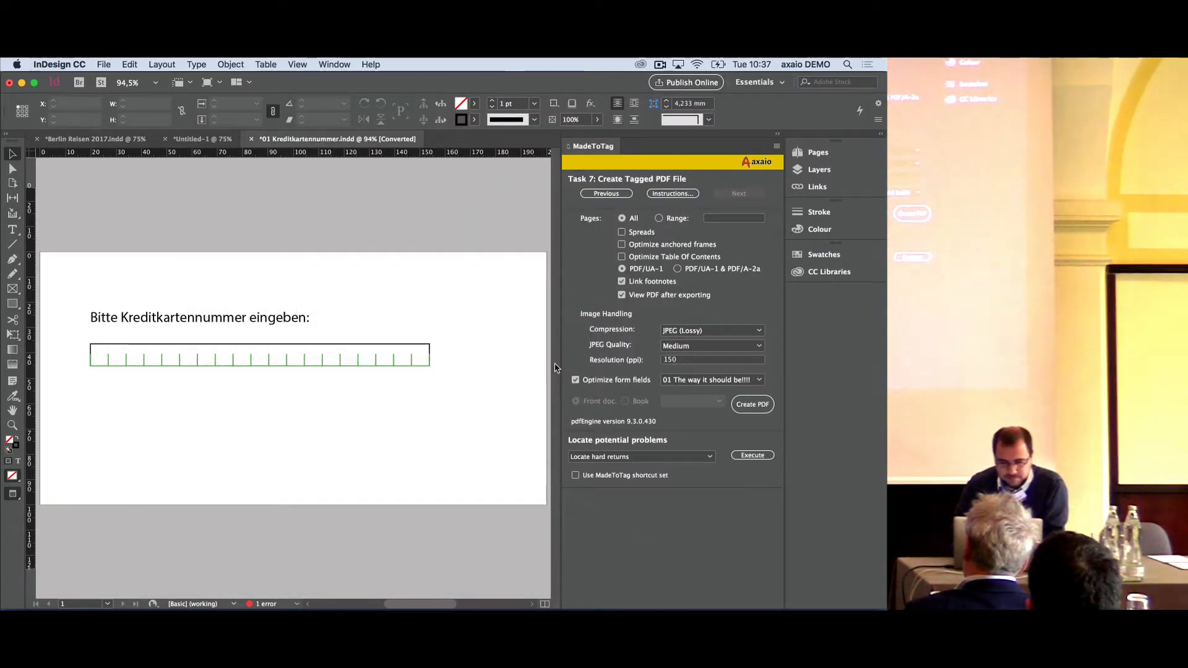
- Close the credit card document and quit InDesign CC 2017, discarding the changes in all open documents
{"action": "key", "text": "super+w"}
{"action": "left_click", "coordinate": [438, 362]}
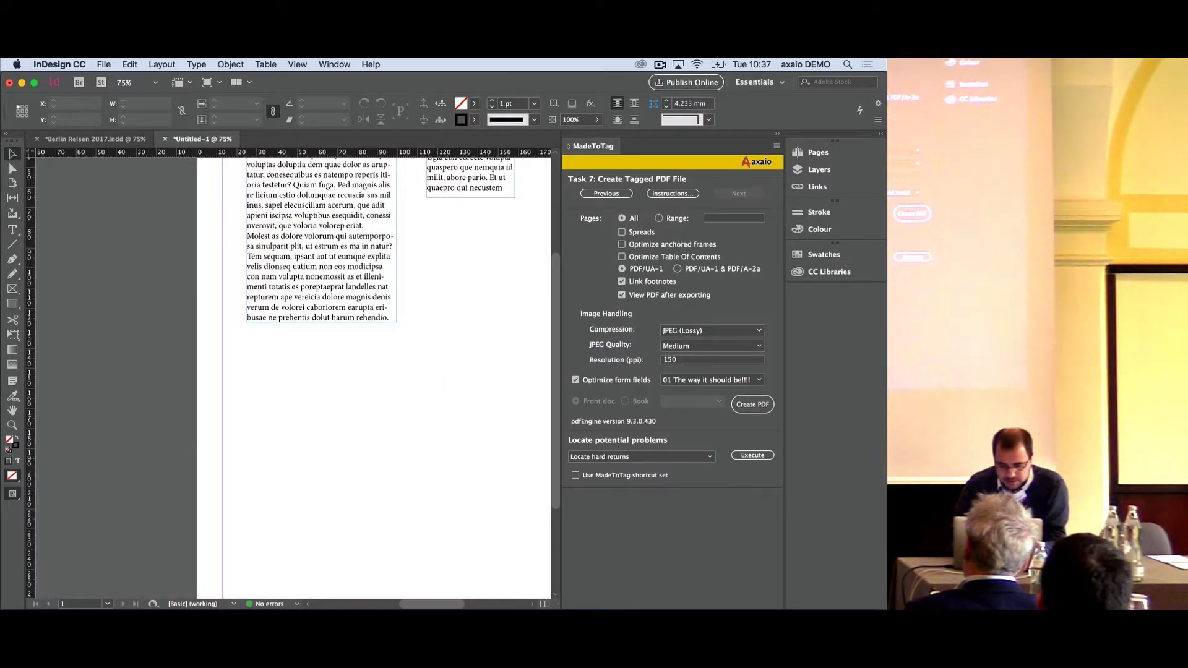
{"action": "mouse_move", "coordinate": [544, 593]}
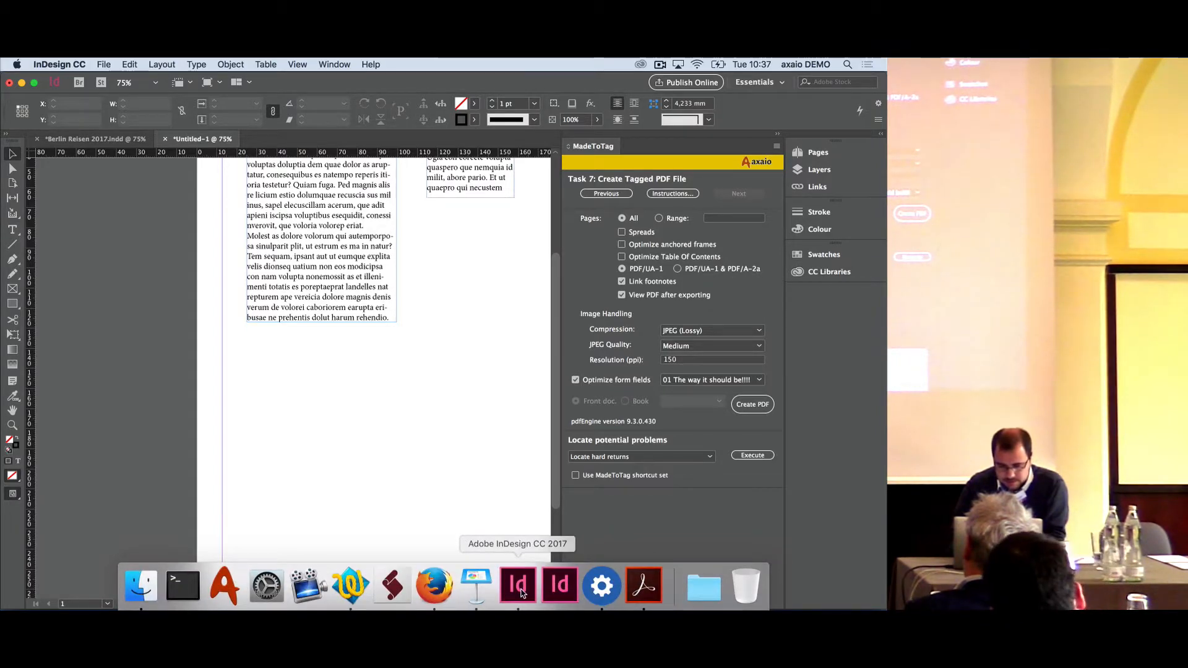
{"action": "key", "text": "super+w"}
{"action": "left_click", "coordinate": [446, 363]}
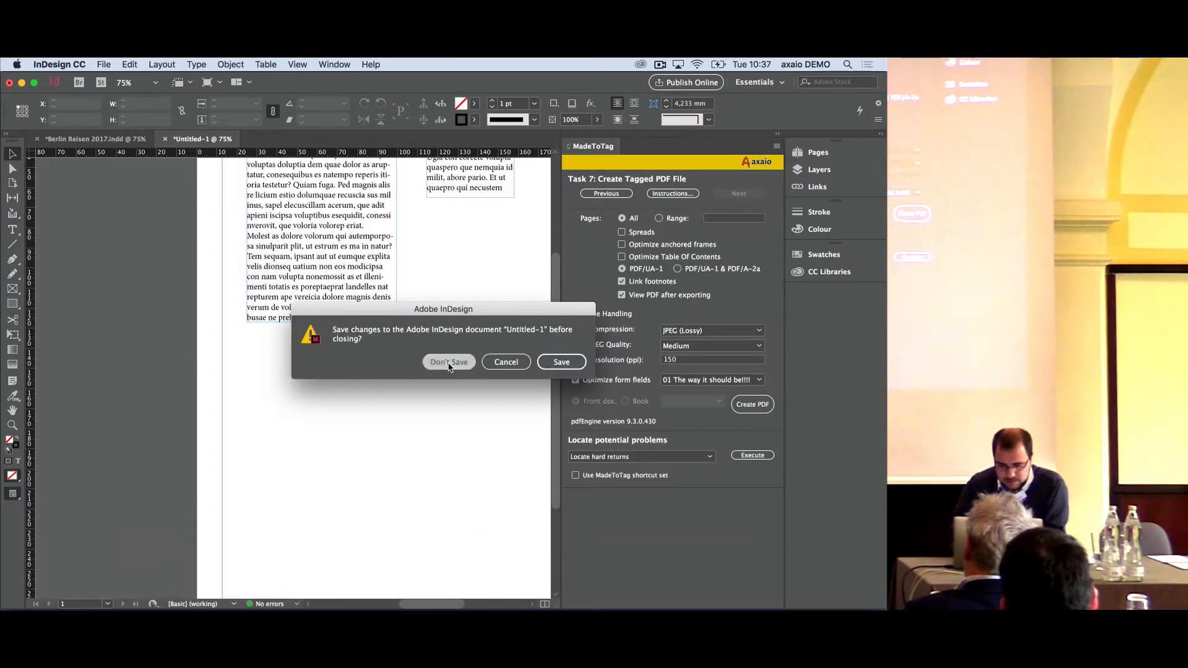
{"action": "left_click", "coordinate": [449, 365]}
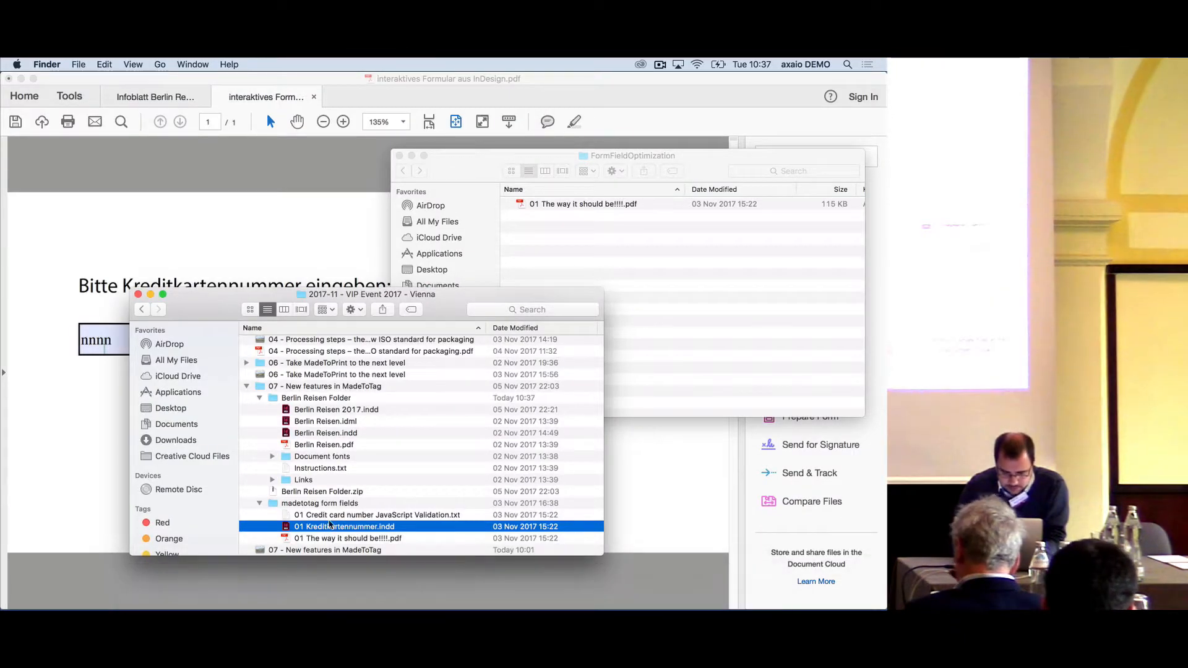
- Reopen 01 Kreditkartennummer.indd in InDesign CC 2017 with the missing font substituted, then enable form field optimization and viewing the PDF after exporting
{"action": "left_click_drag", "start_coordinate": [329, 525], "coordinate": [573, 589]}
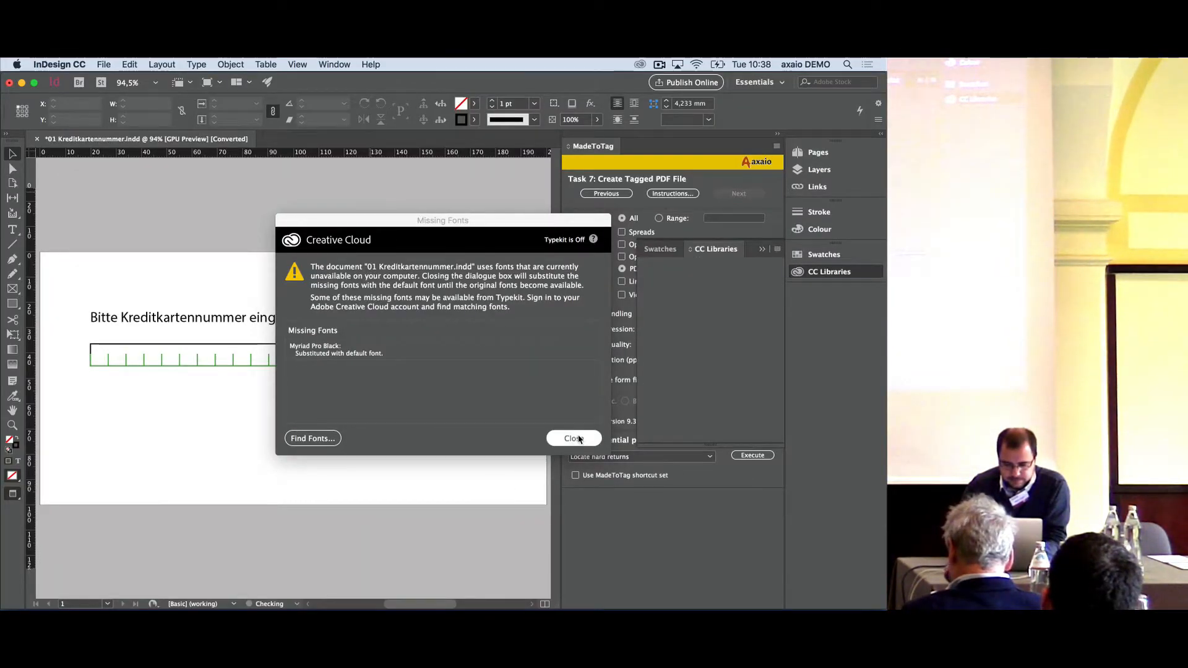
{"action": "left_click", "coordinate": [574, 438]}
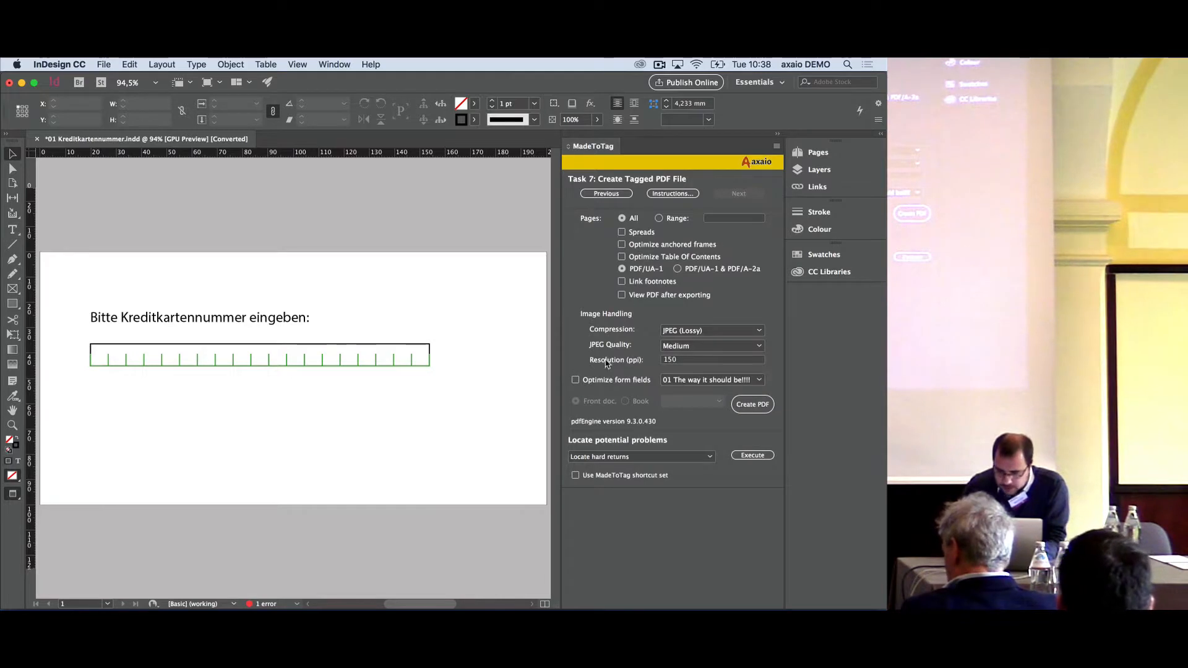
{"action": "left_click", "coordinate": [618, 382]}
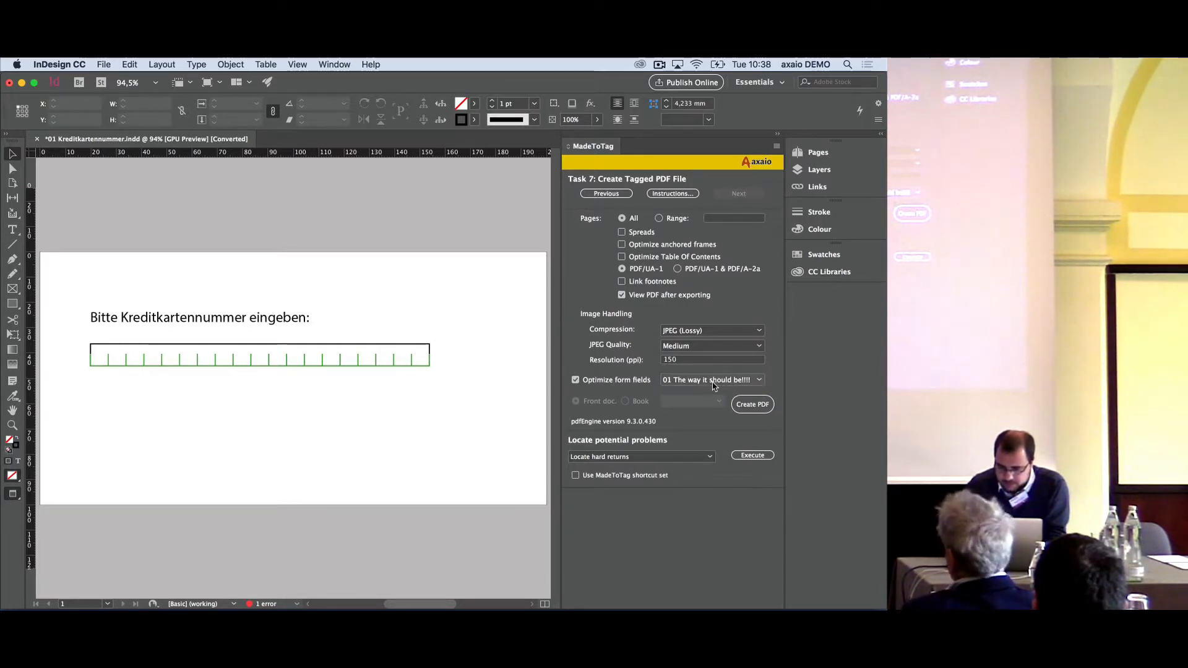
- Create the tagged PDF, saving the modified document as KK.indd on the Desktop and exporting it there as KK.pdf
{"action": "left_click", "coordinate": [753, 406]}
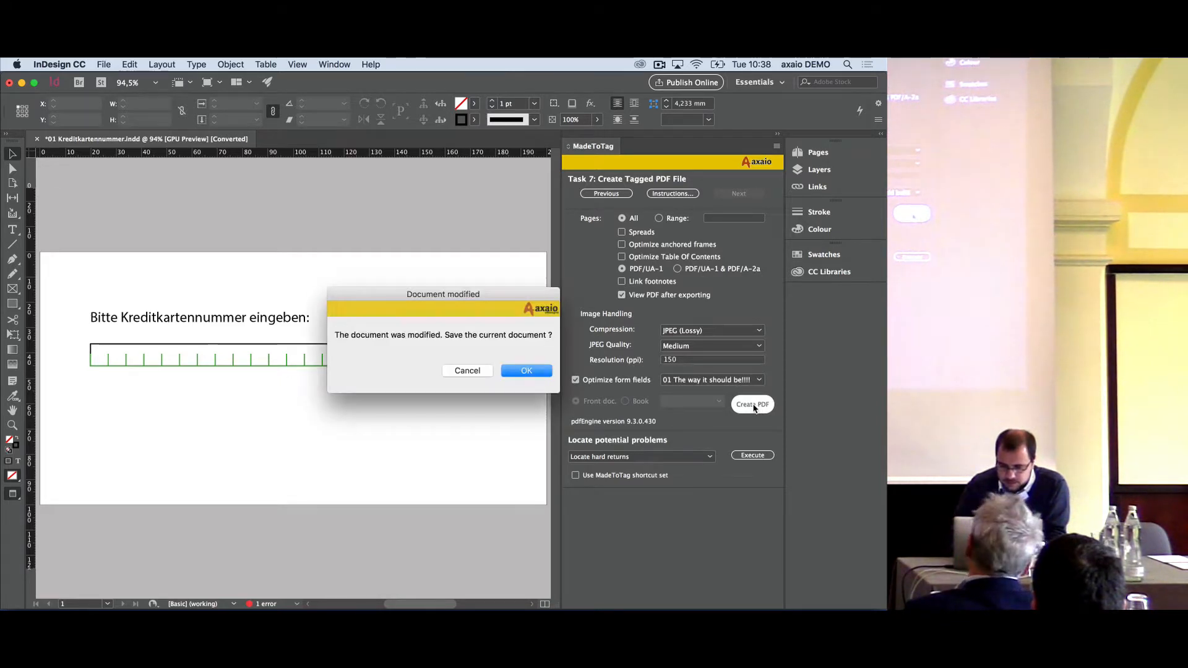
{"action": "left_click", "coordinate": [521, 372]}
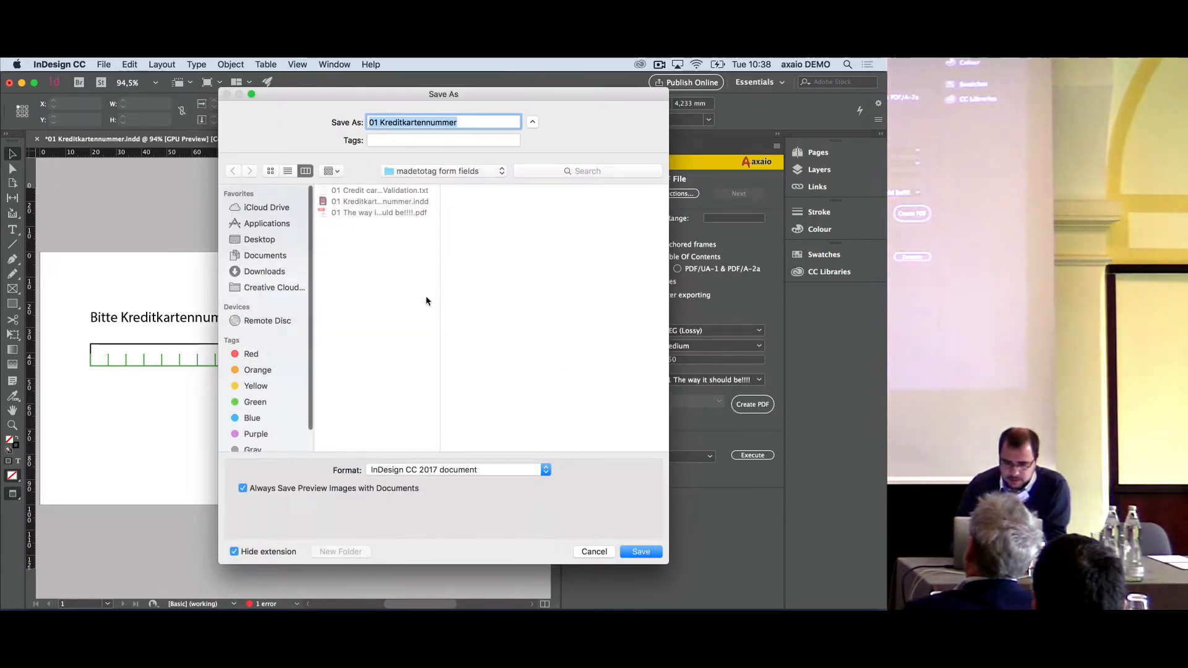
{"action": "key", "text": "BackSpace"}
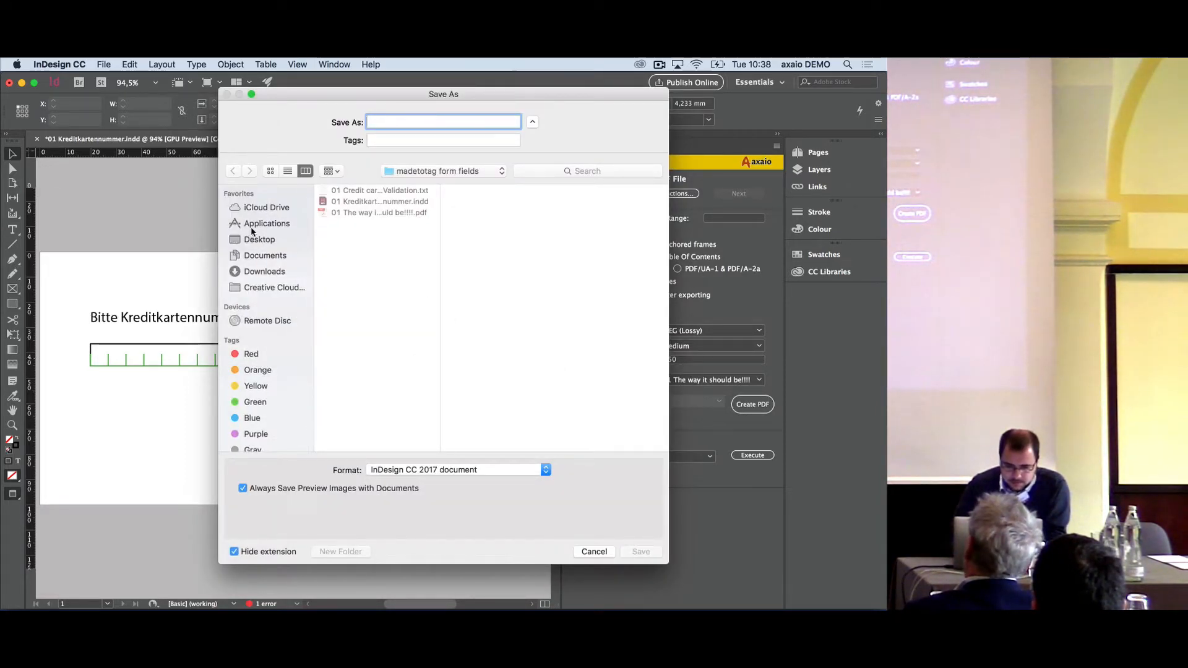
{"action": "left_click", "coordinate": [260, 240]}
{"action": "type", "text": "KK"}
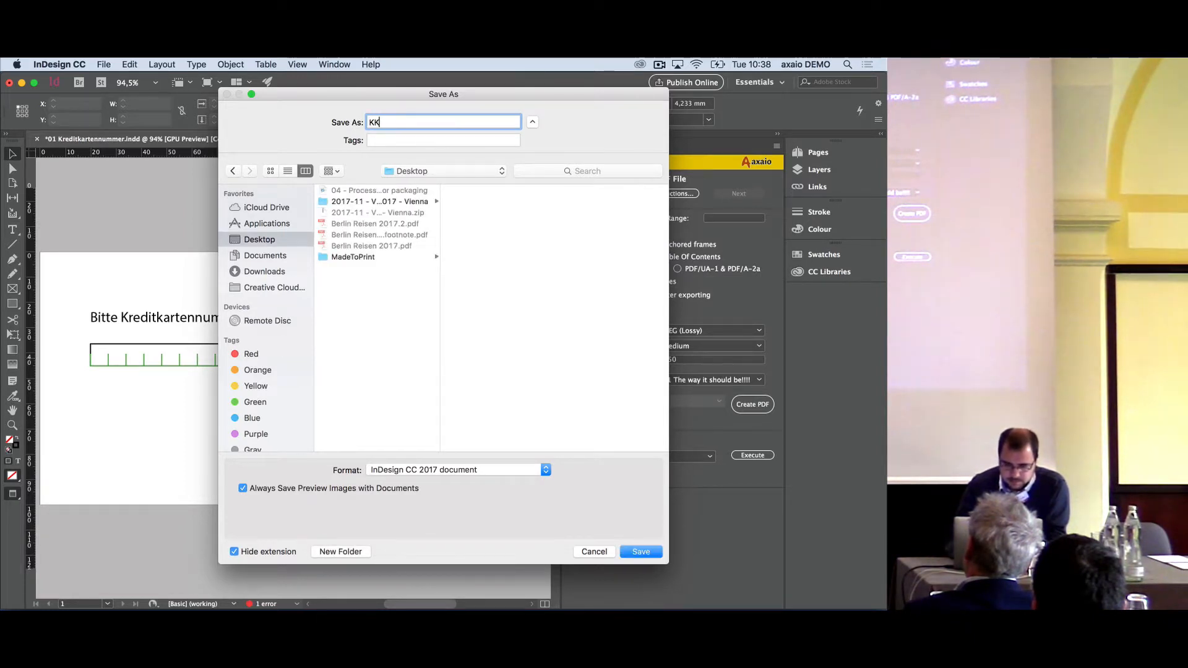
{"action": "type", "text": ".in"}
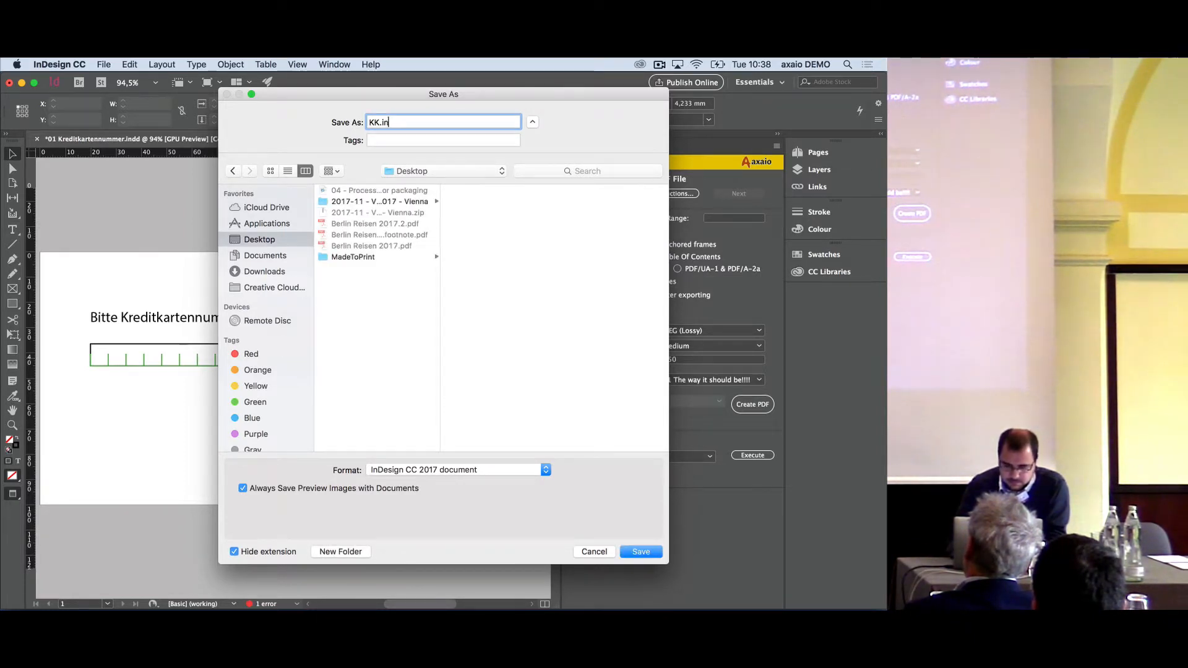
{"action": "type", "text": "dd"}
{"action": "key", "text": "Return"}
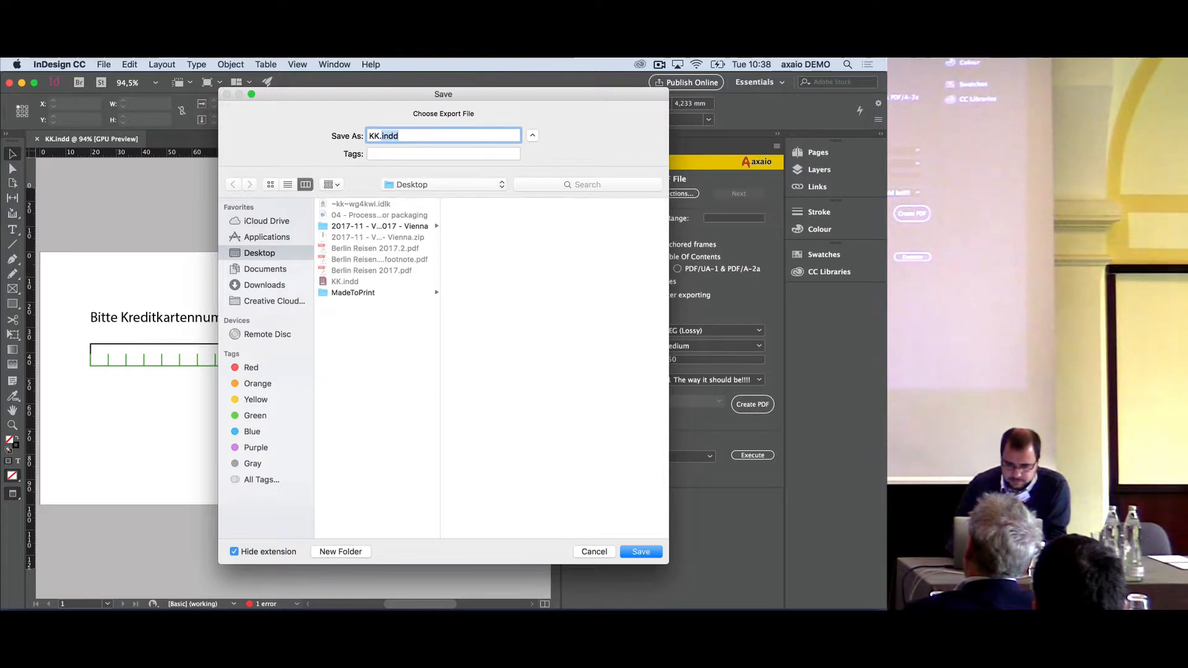
{"action": "type", "text": "f"}
{"action": "key", "text": "Return"}
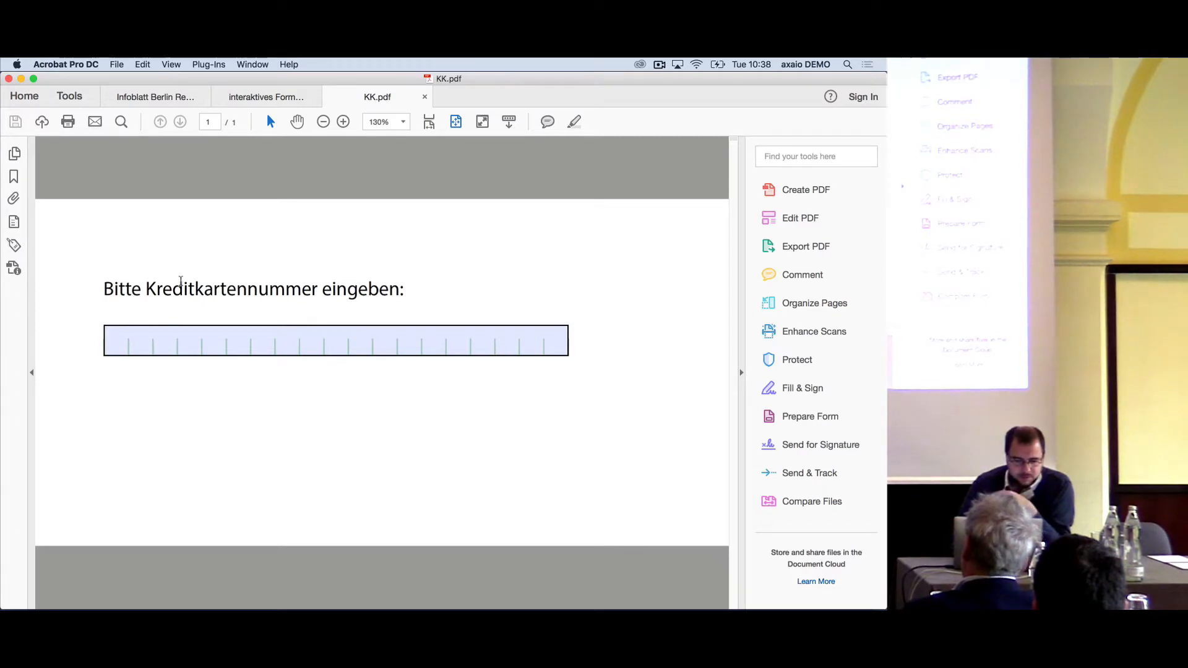
- Test the card number field in KK.pdf with xxx, close the file without saving, and return to InDesign CC 2017
{"action": "left_click", "coordinate": [120, 345]}
{"action": "type", "text": "xxx"}
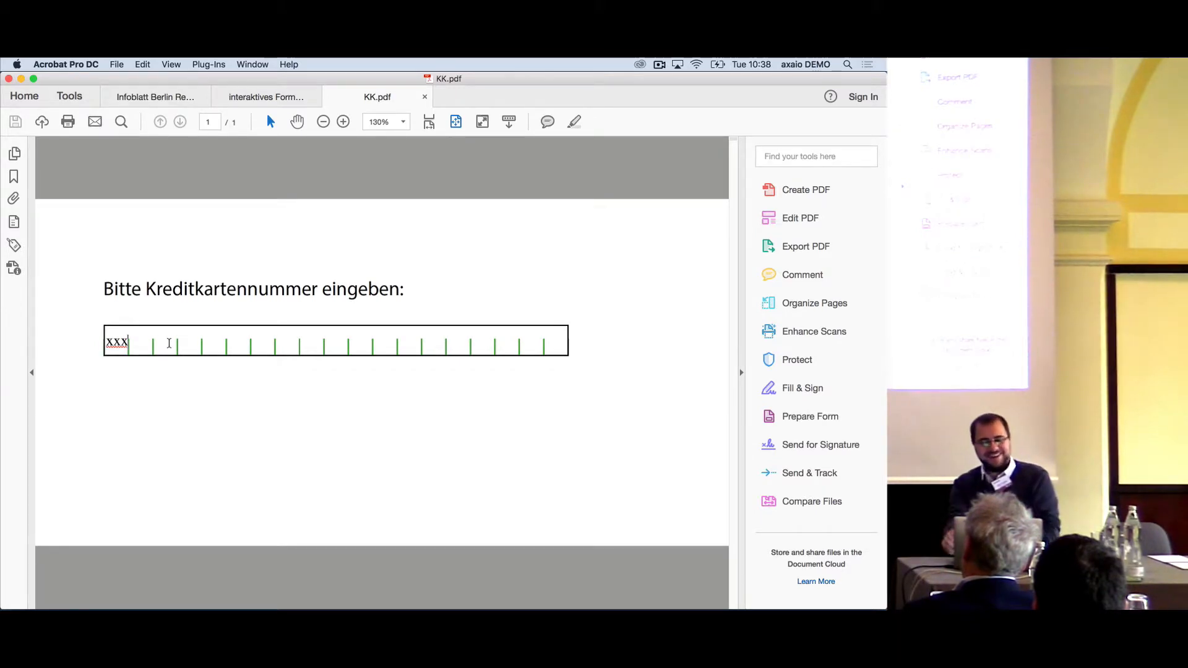
{"action": "left_click", "coordinate": [425, 98]}
{"action": "left_click", "coordinate": [399, 260]}
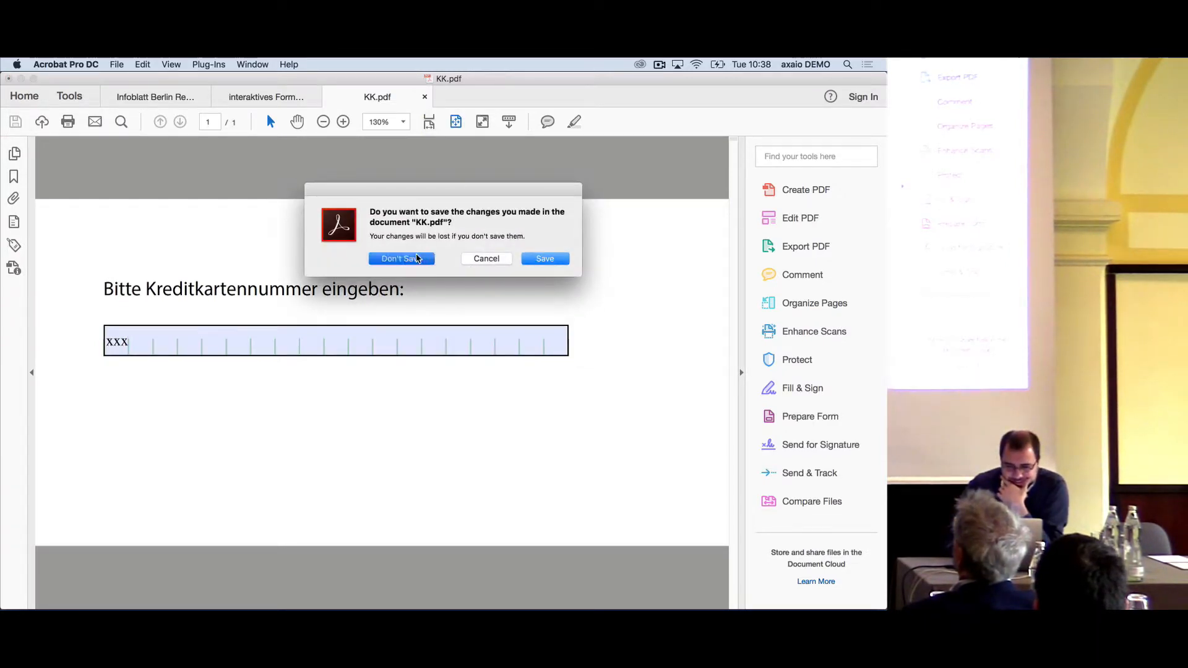
{"action": "left_click", "coordinate": [520, 584]}
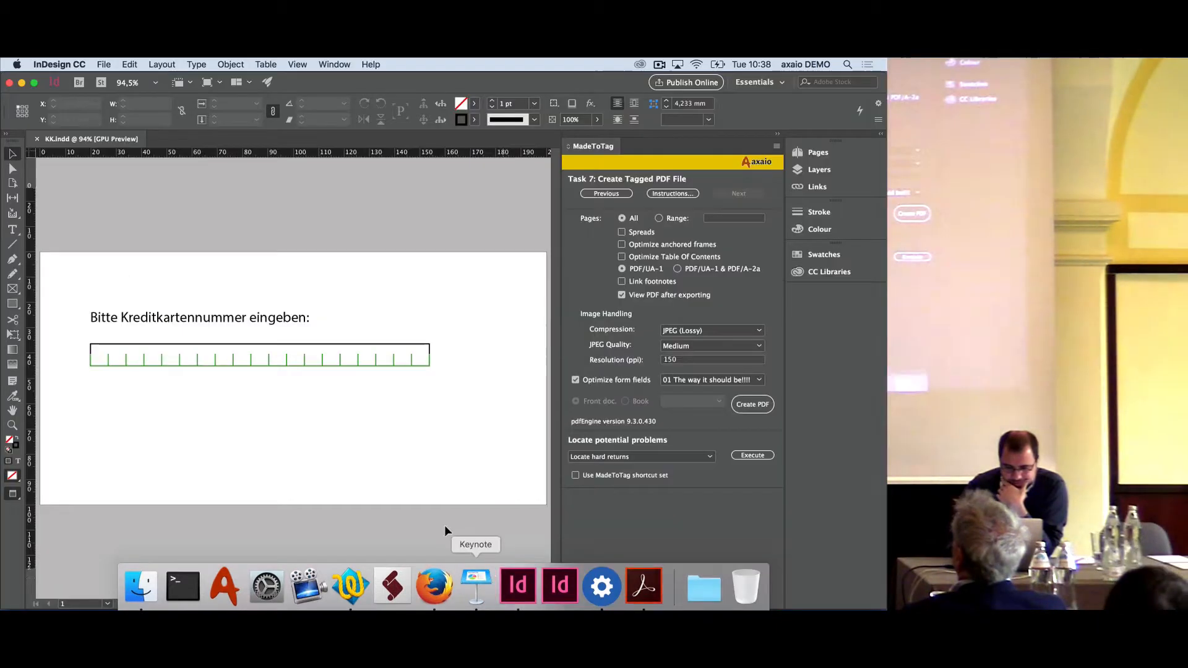
{"action": "left_click", "coordinate": [263, 355]}
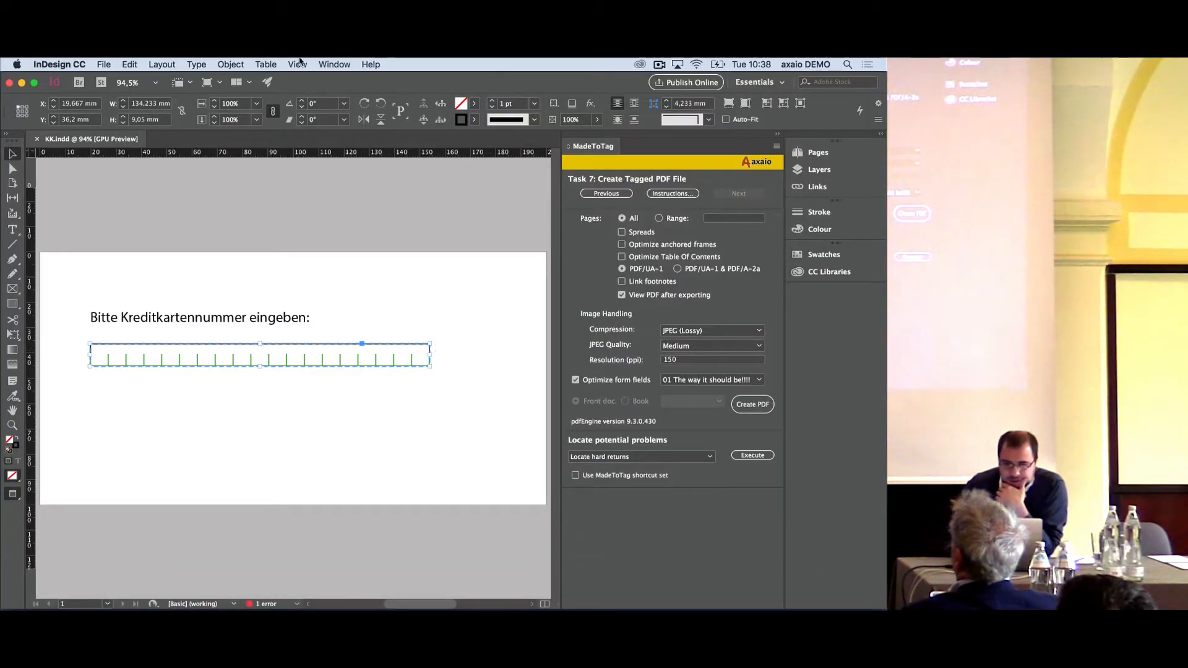
{"action": "left_click", "coordinate": [370, 65]}
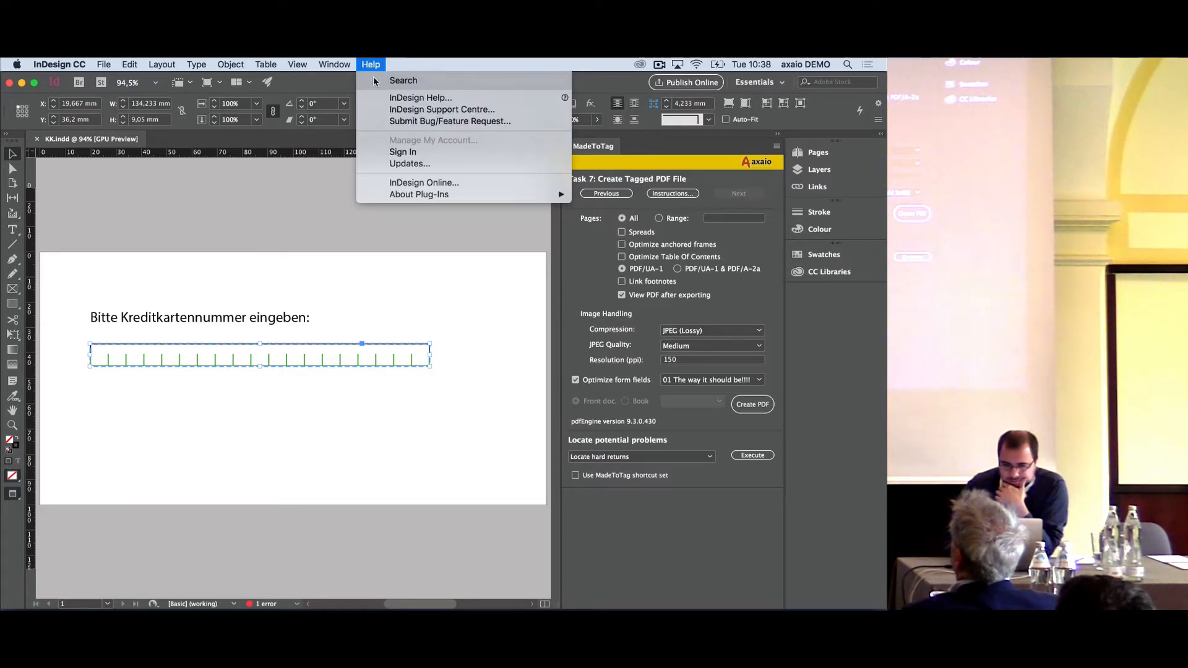
{"action": "left_click", "coordinate": [370, 64]}
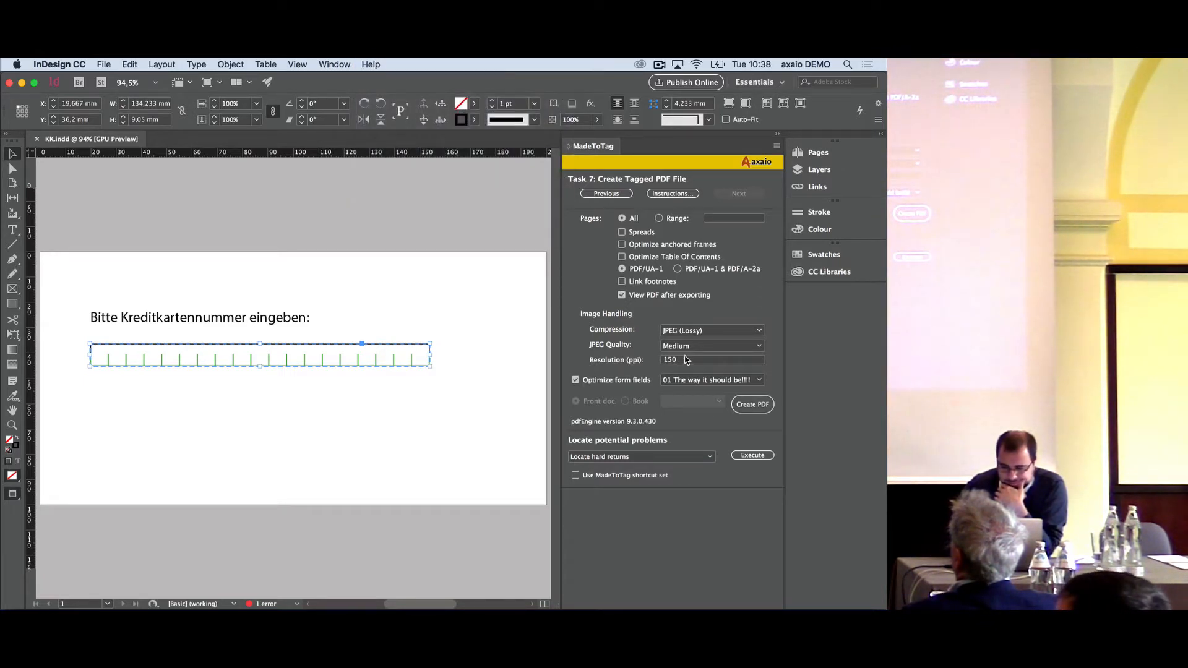
{"action": "left_click", "coordinate": [691, 385]}
{"action": "left_click", "coordinate": [690, 381]}
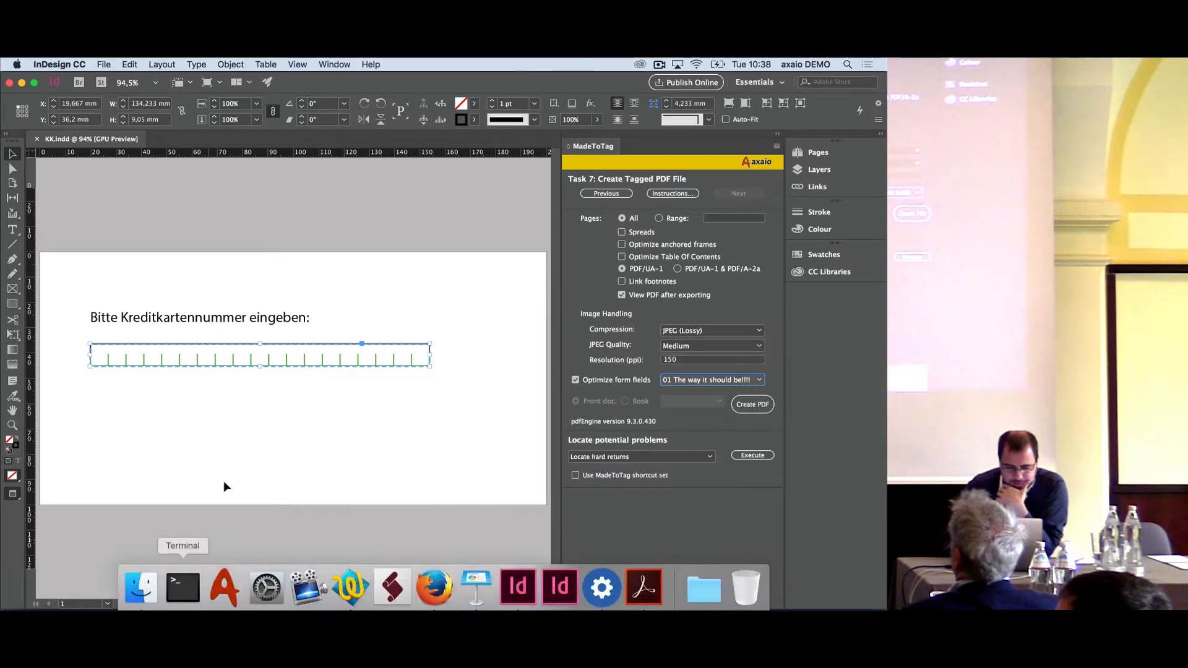
{"action": "left_click", "coordinate": [256, 348]}
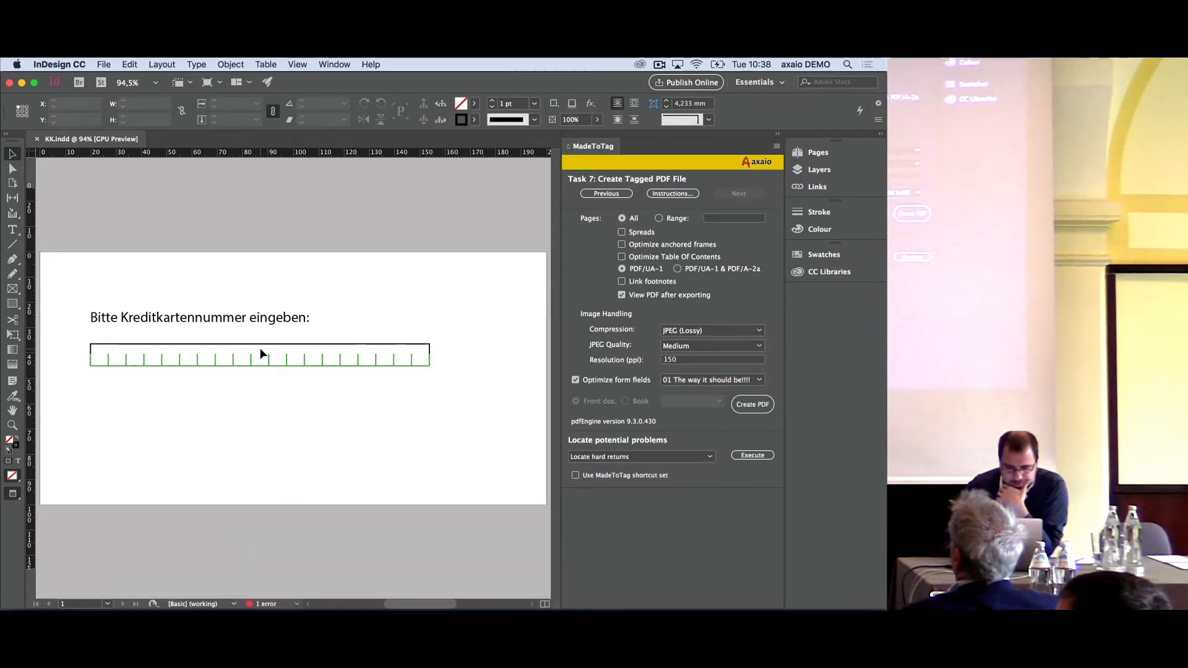
- Find and show InDesign's Buttons and Forms settings and move them clear of the credit card field
{"action": "left_click", "coordinate": [380, 62]}
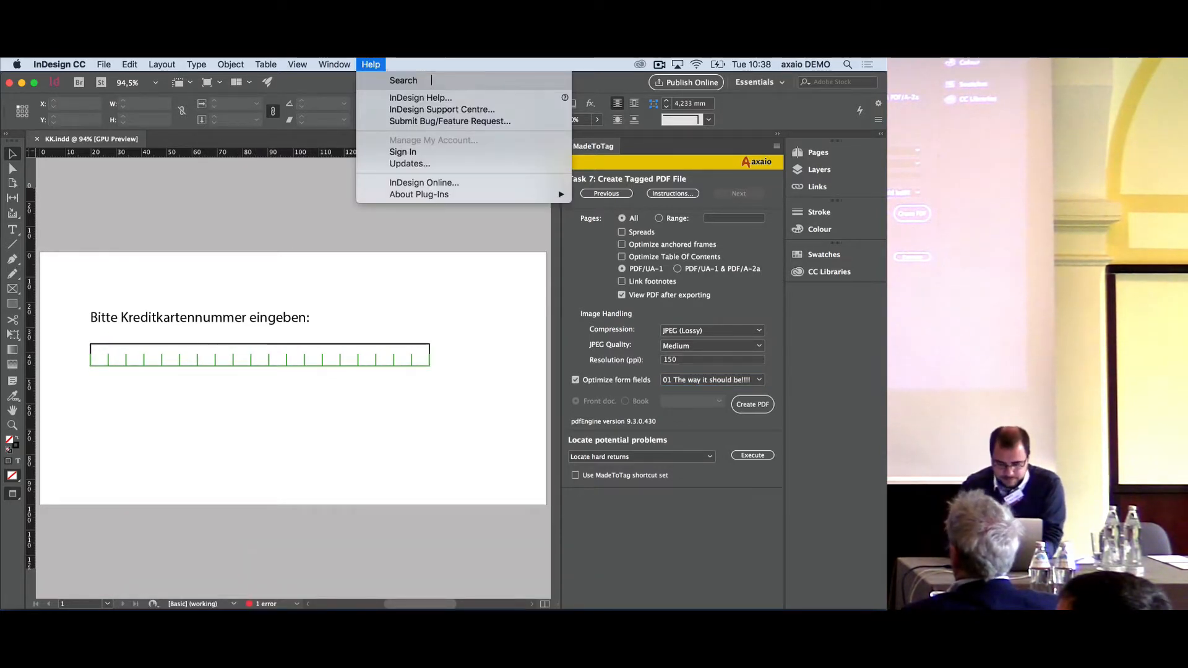
{"action": "type", "text": "butt"}
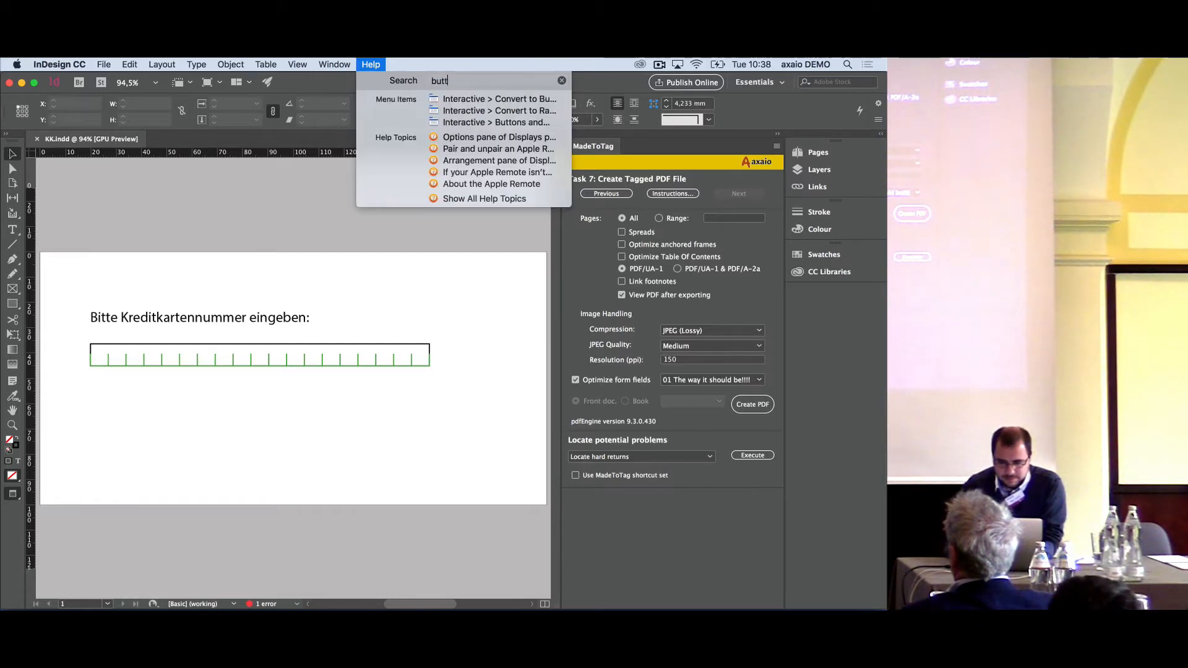
{"action": "key", "text": "Down"}
{"action": "key", "text": "Down"}
{"action": "key", "text": "Down"}
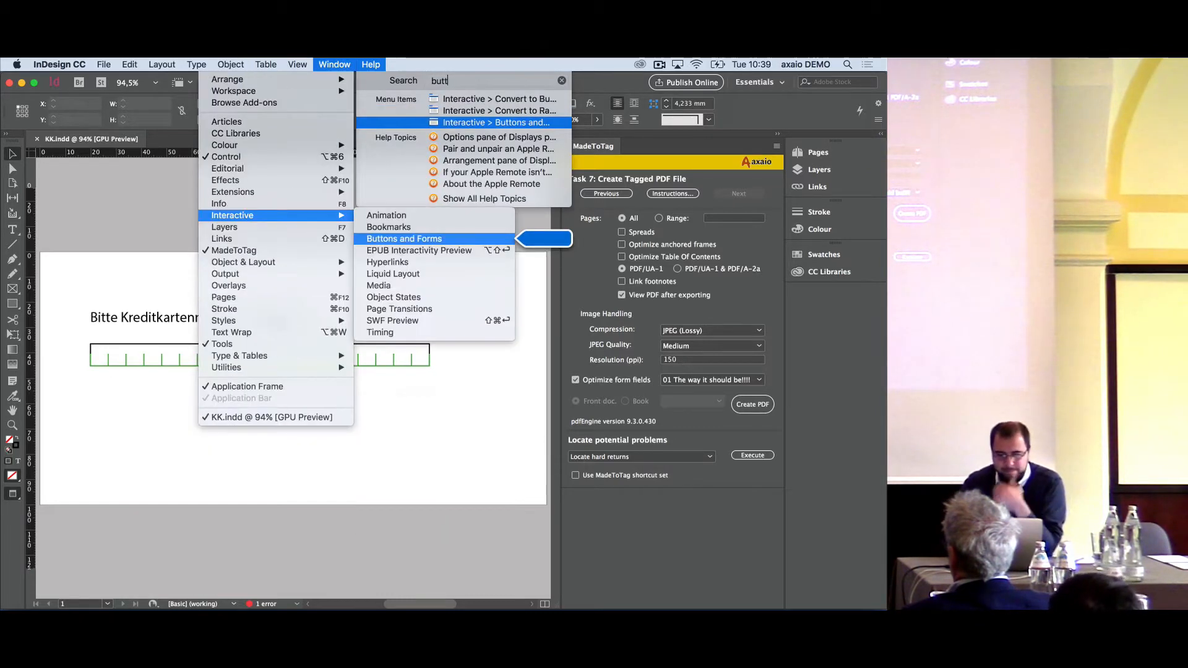
{"action": "left_click", "coordinate": [503, 122]}
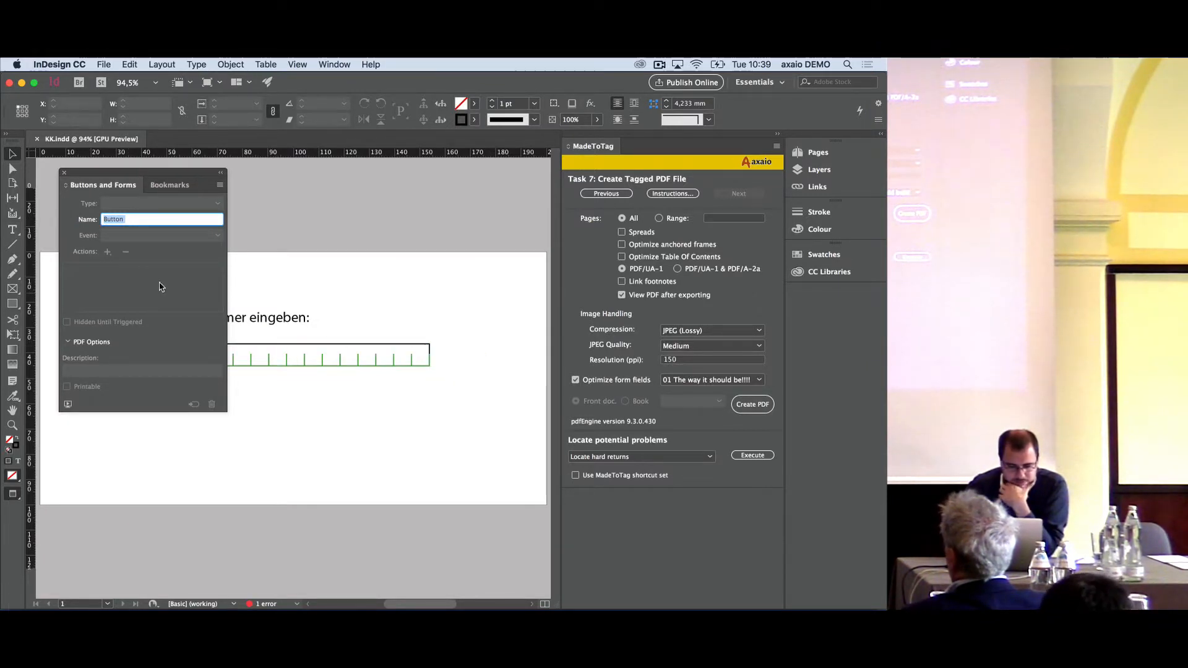
{"action": "left_click", "coordinate": [143, 218]}
{"action": "key", "text": "BackSpace"}
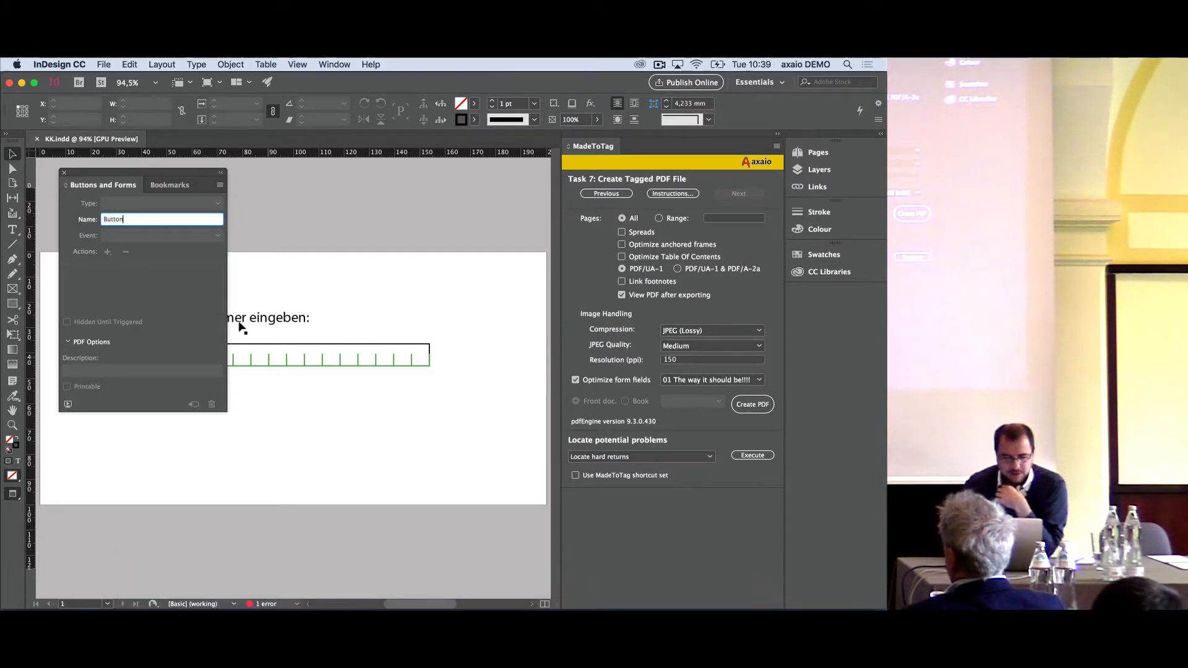
{"action": "left_click_drag", "start_coordinate": [126, 176], "coordinate": [509, 192]}
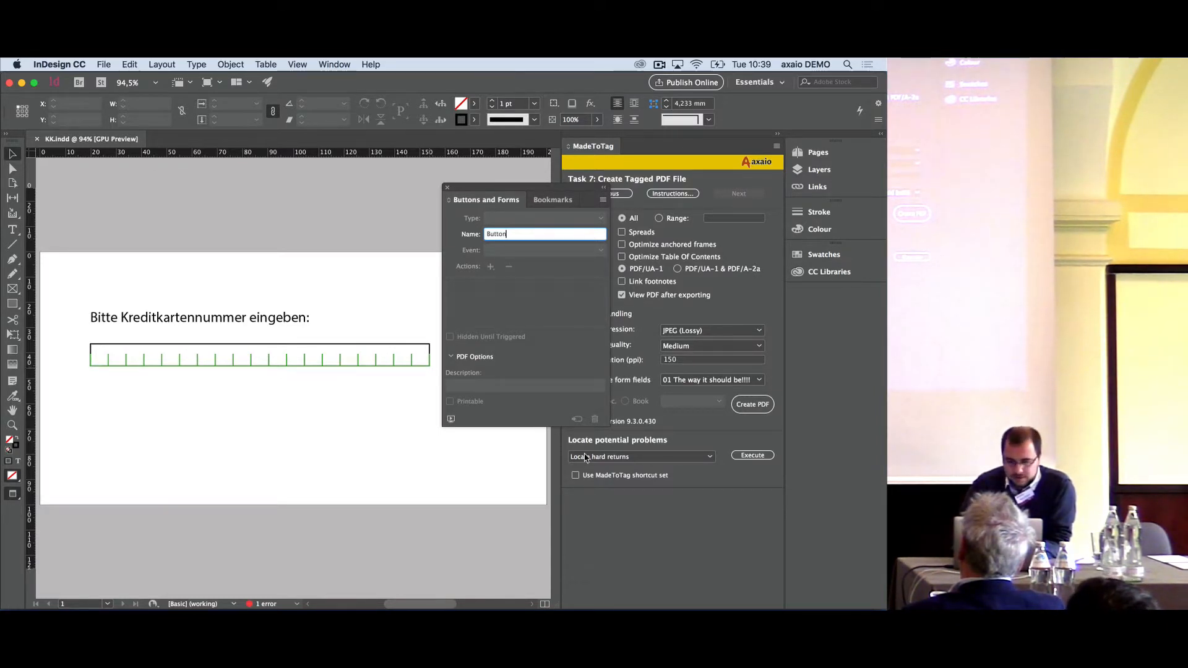
- Switch to Acrobat and close interaktives Formular aus InDesign.pdf, discarding its changes
{"action": "mouse_move", "coordinate": [508, 608]}
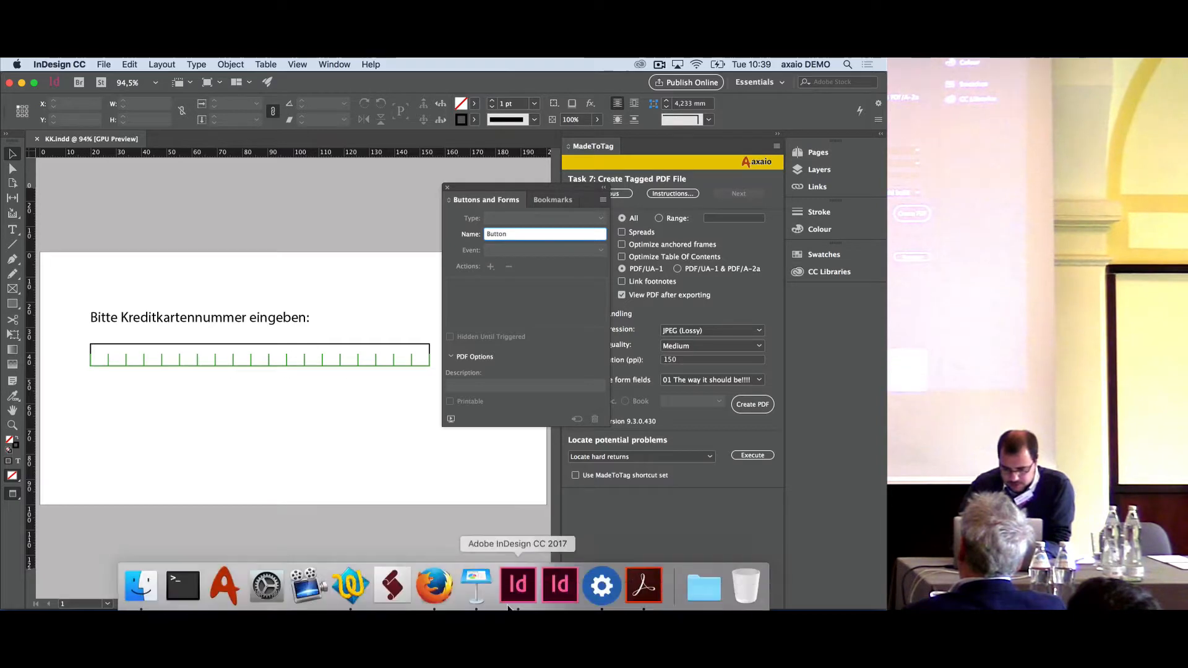
{"action": "left_click", "coordinate": [644, 585]}
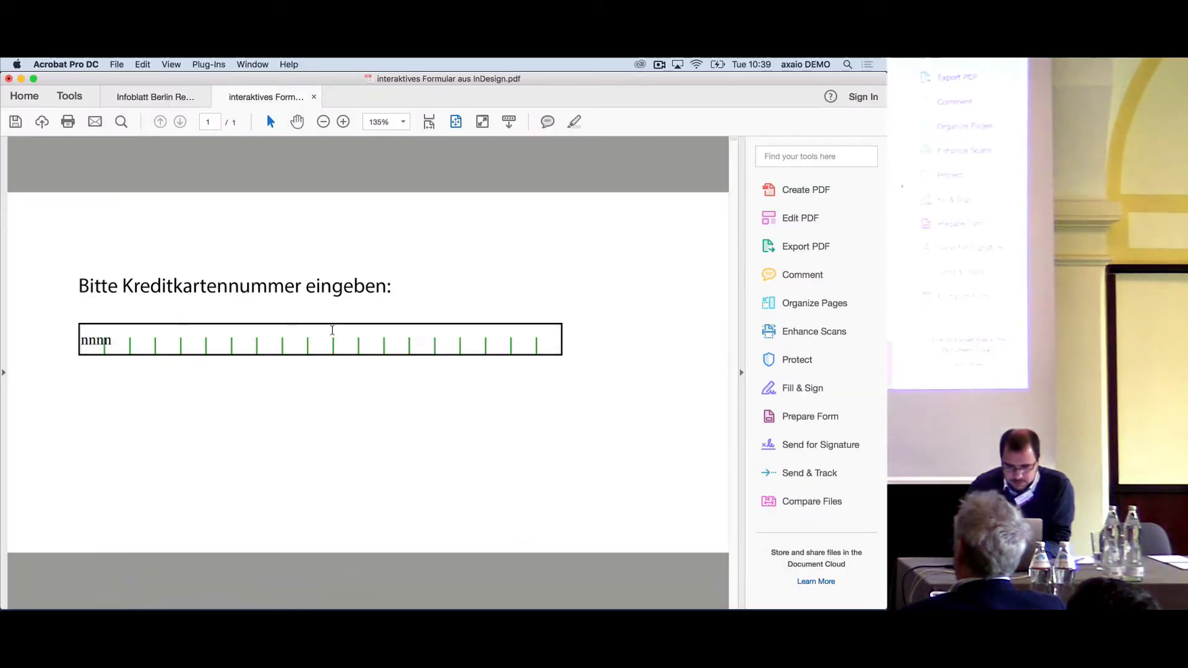
{"action": "key", "text": "super+w"}
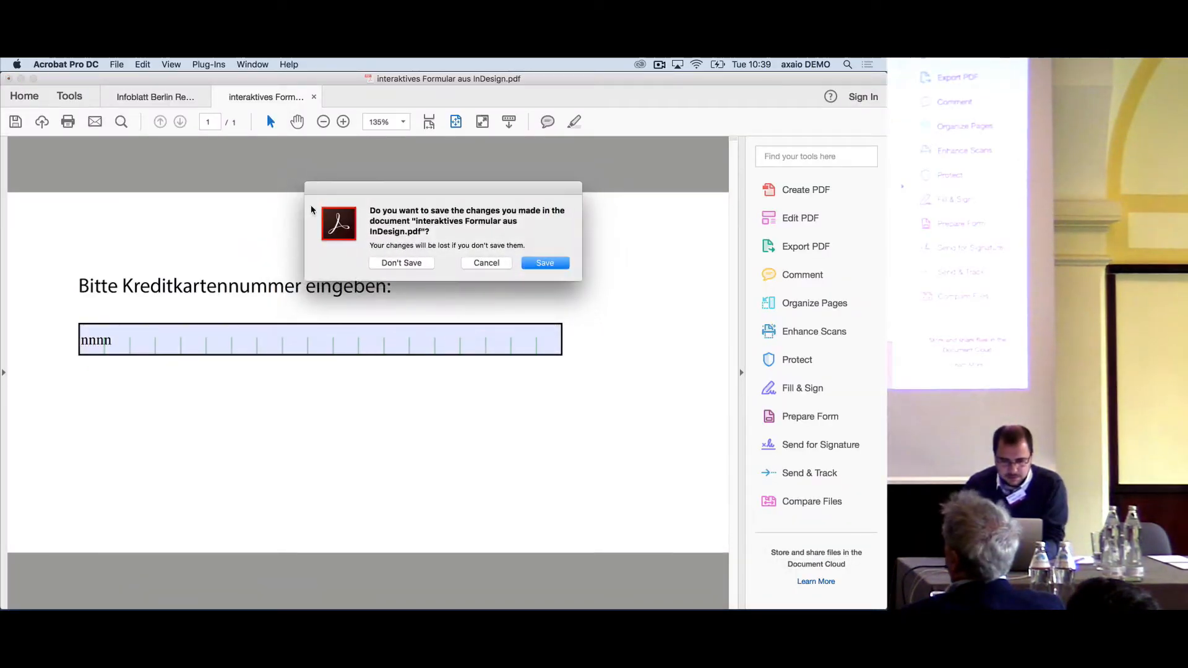
{"action": "left_click", "coordinate": [413, 264]}
- Open 01 The way it should be!!!!.pdf from the FormFieldOptimization folder in Acrobat, check its card number field, and close the open PDFs
{"action": "key", "text": "super+Tab"}
{"action": "key", "text": "super+Tab"}
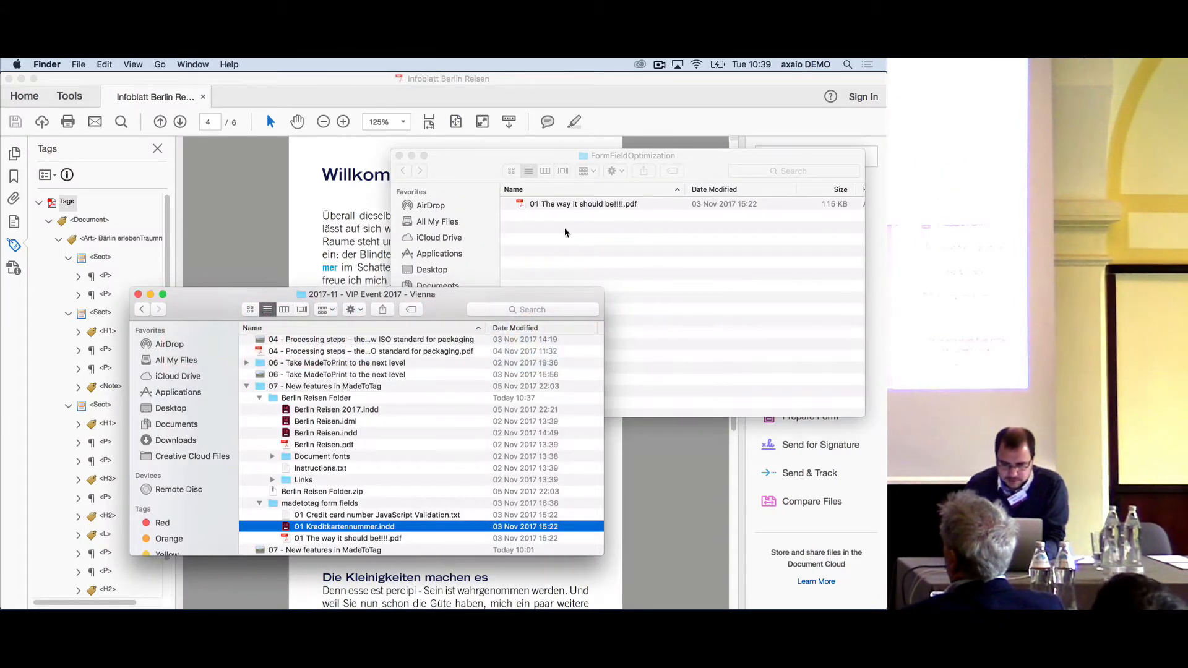
{"action": "left_click_drag", "start_coordinate": [557, 201], "coordinate": [644, 587]}
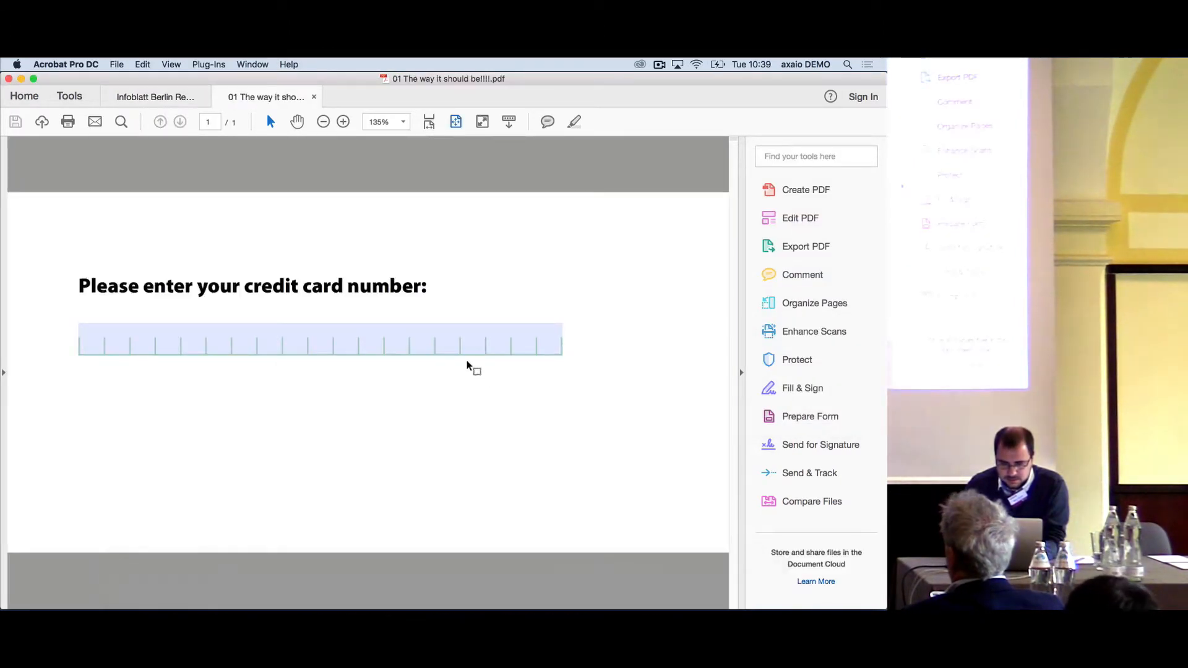
{"action": "left_click", "coordinate": [383, 334]}
{"action": "left_click", "coordinate": [322, 359]}
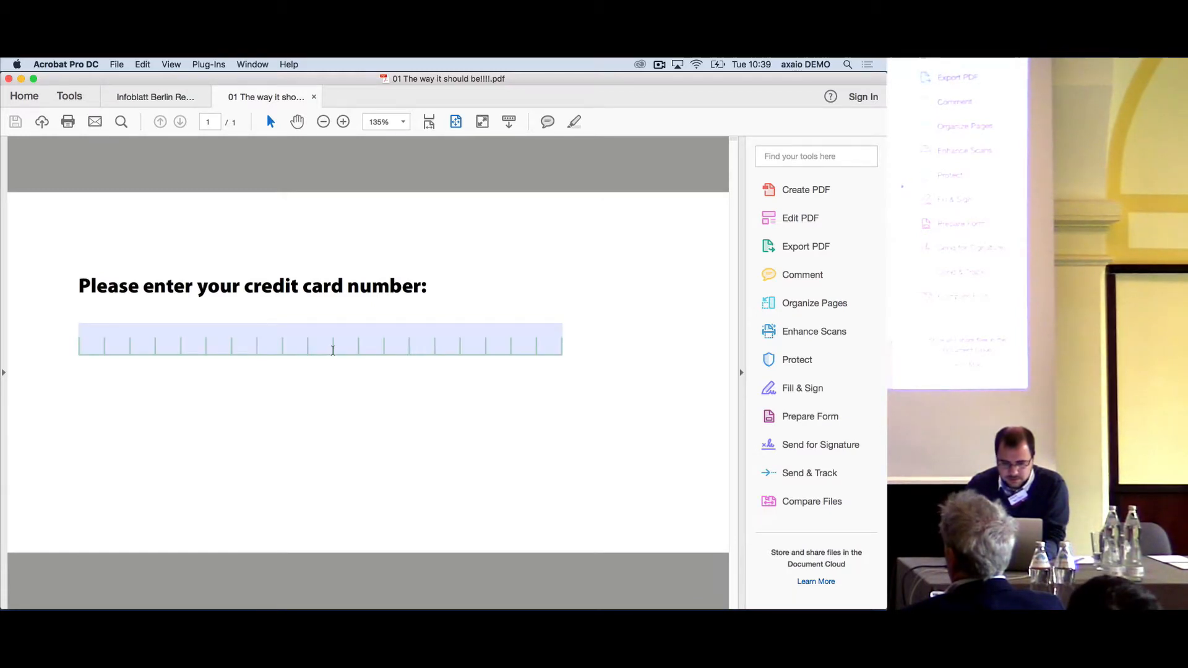
{"action": "key", "text": "super+w"}
{"action": "key", "text": "super+w"}
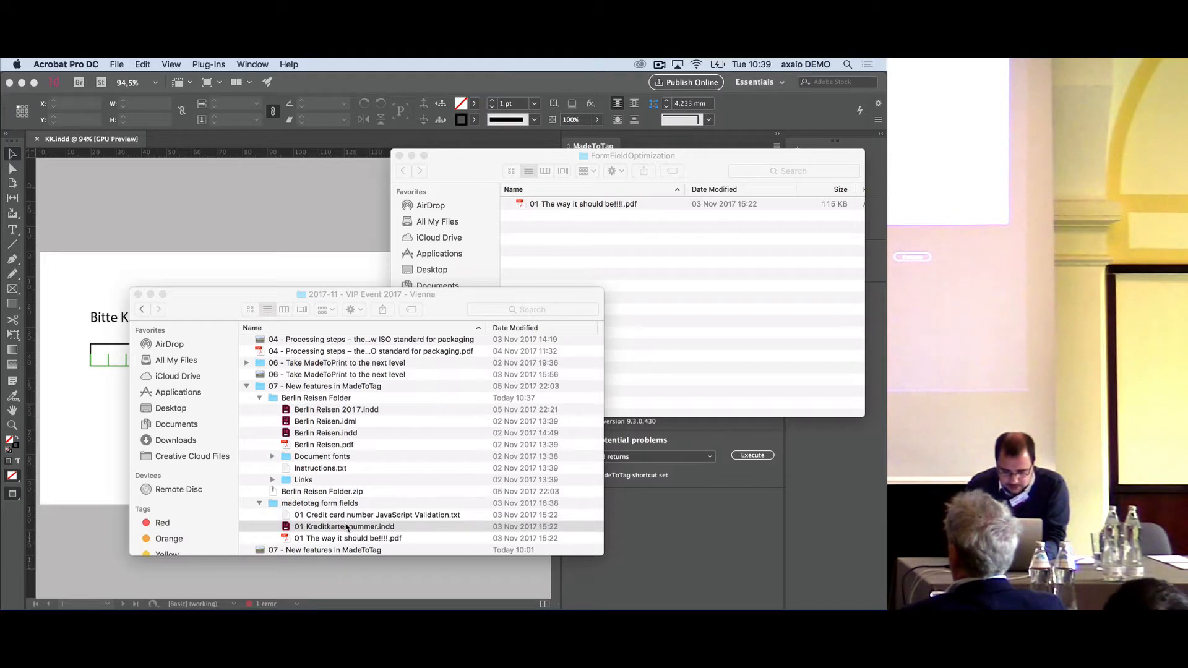
- Copy the field name creditcardnumber from the form field properties of 01 The way it should be!!!!.pdf in the madetotag form fields folder, then close it
{"action": "left_click_drag", "start_coordinate": [357, 541], "coordinate": [650, 586]}
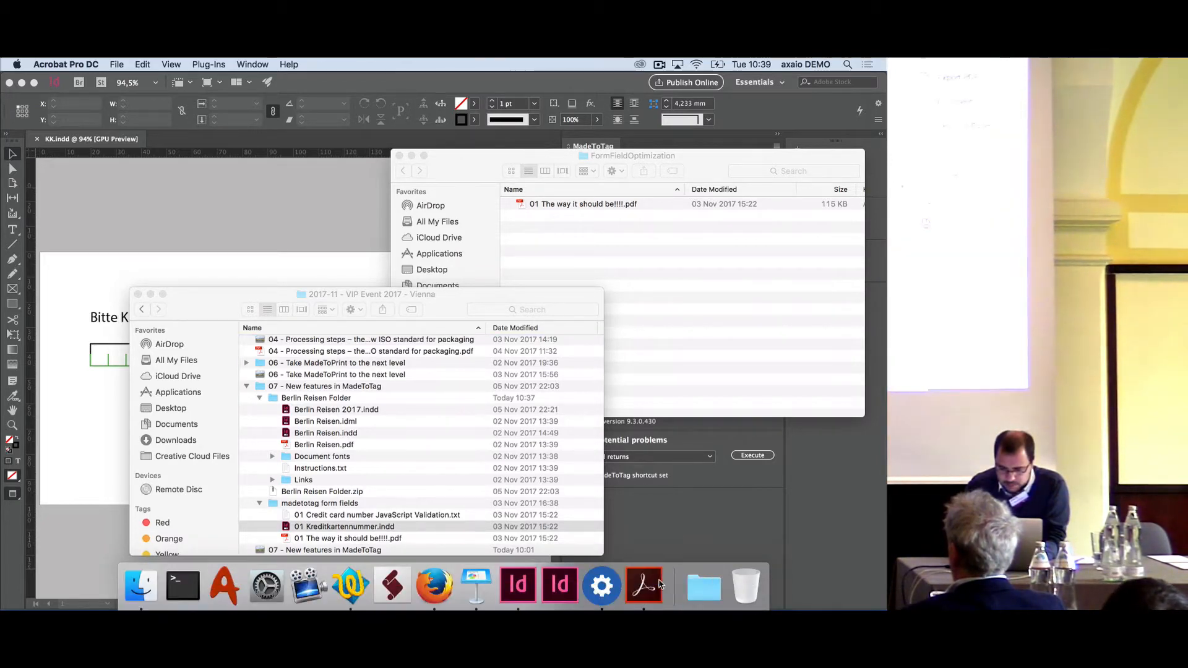
{"action": "left_click", "coordinate": [810, 418]}
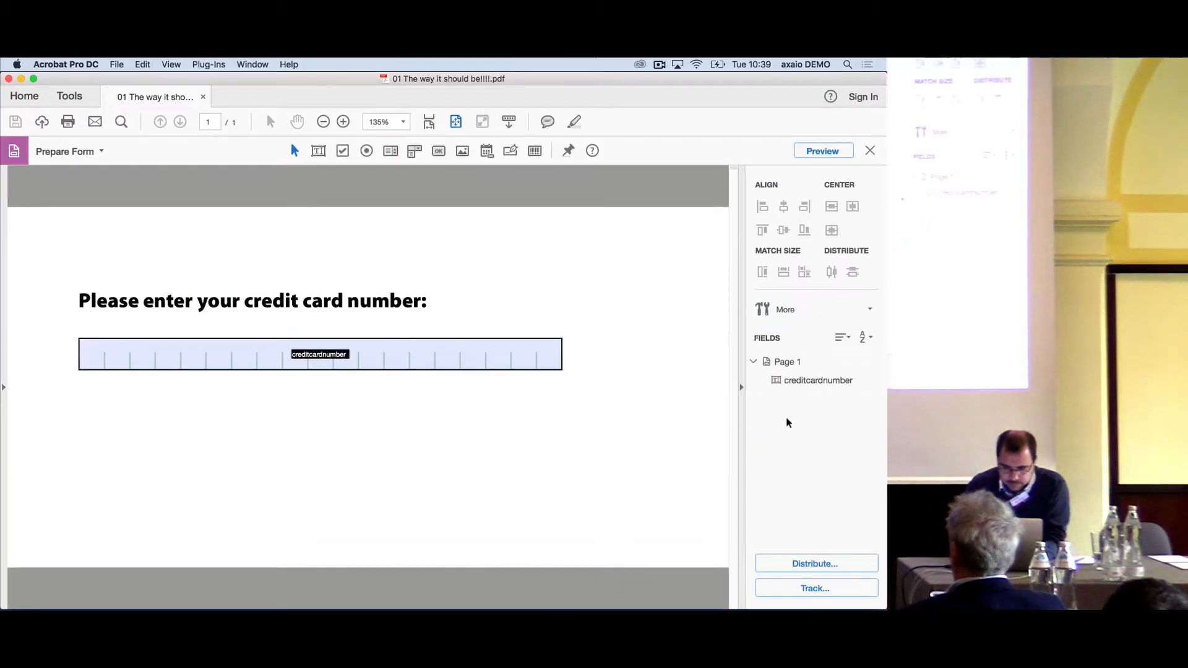
{"action": "double_click", "coordinate": [320, 365]}
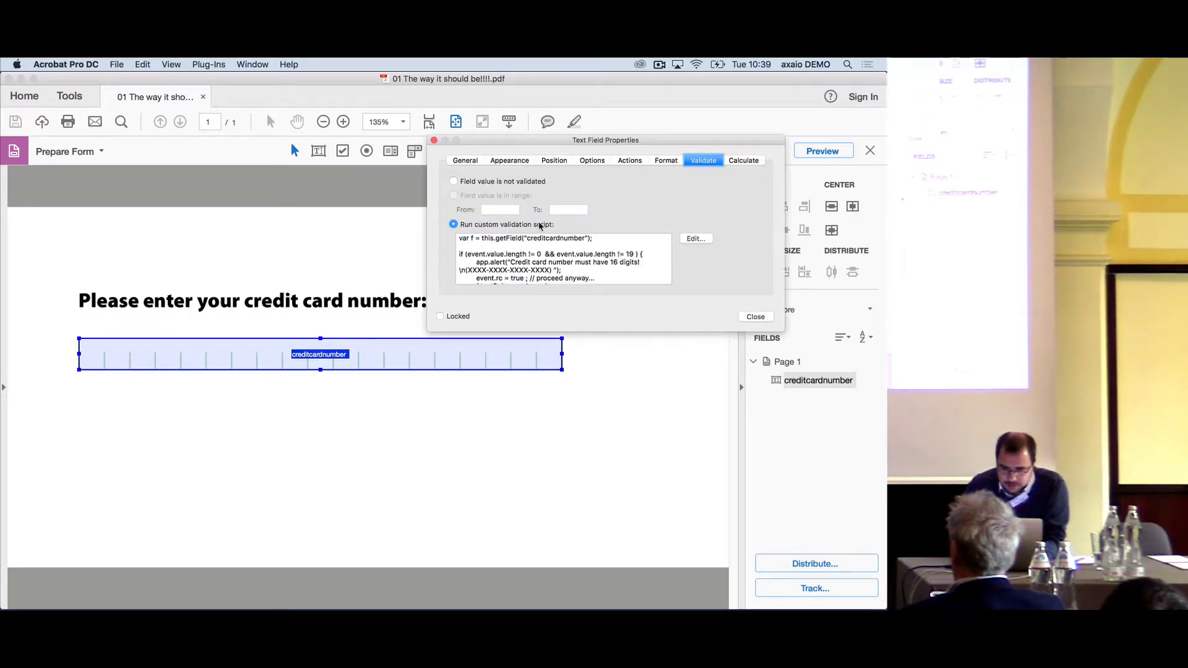
{"action": "left_click", "coordinate": [465, 160]}
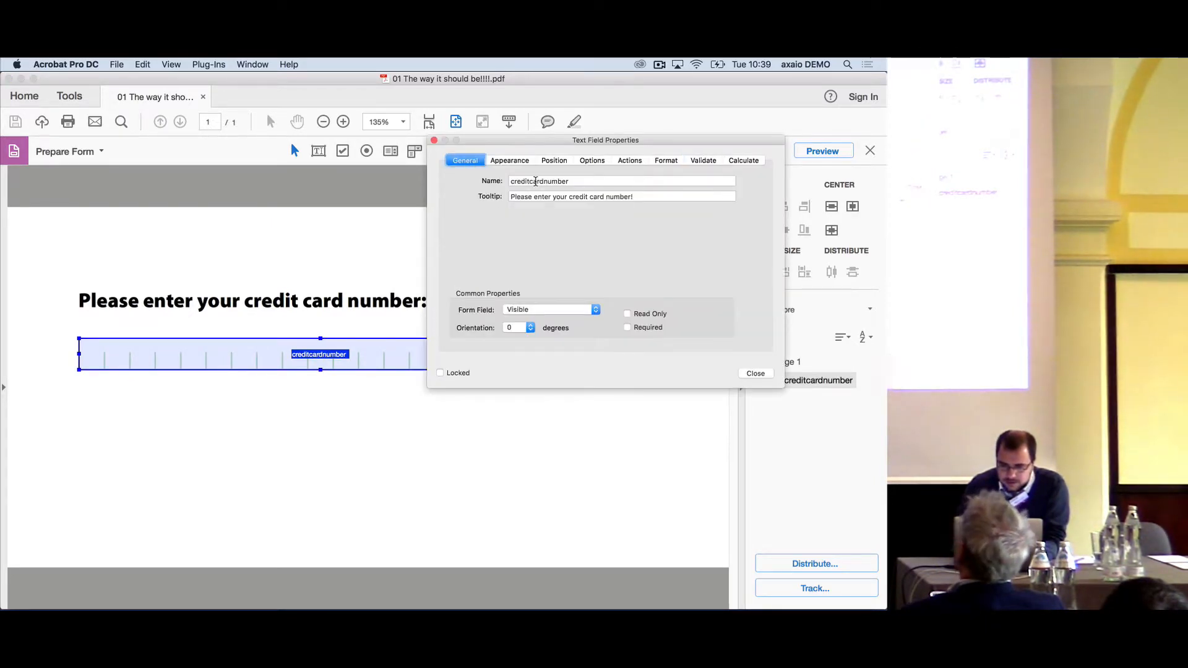
{"action": "double_click", "coordinate": [536, 181]}
{"action": "key", "text": "super+c"}
{"action": "key", "text": "super+w"}
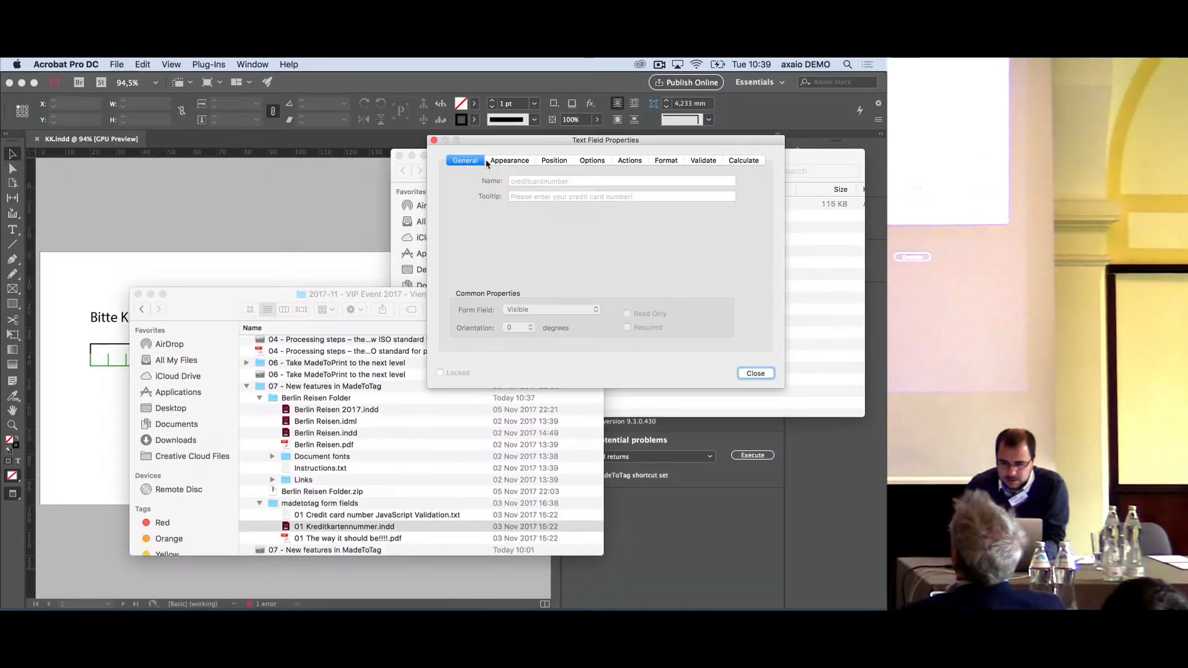
{"action": "left_click", "coordinate": [434, 141]}
- Switch to InDesign and rename the credit card text field in KK.indd to creditcardnumber
{"action": "key", "text": "super+Tab"}
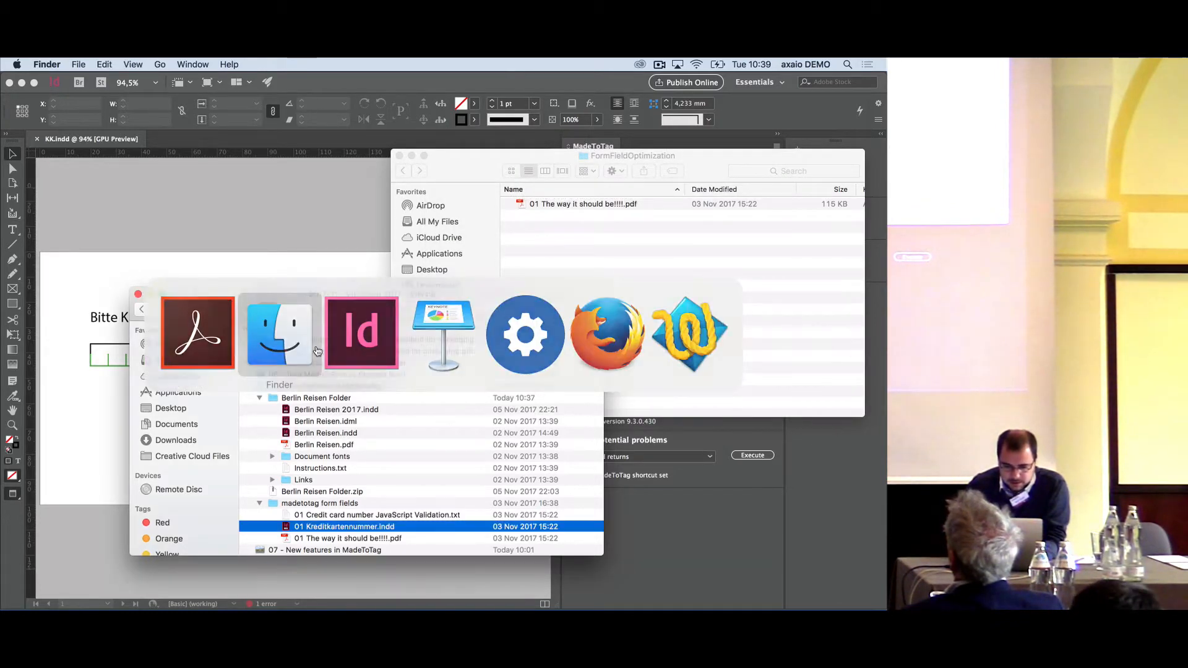
{"action": "key", "text": "super+Tab"}
{"action": "left_click", "coordinate": [271, 354]}
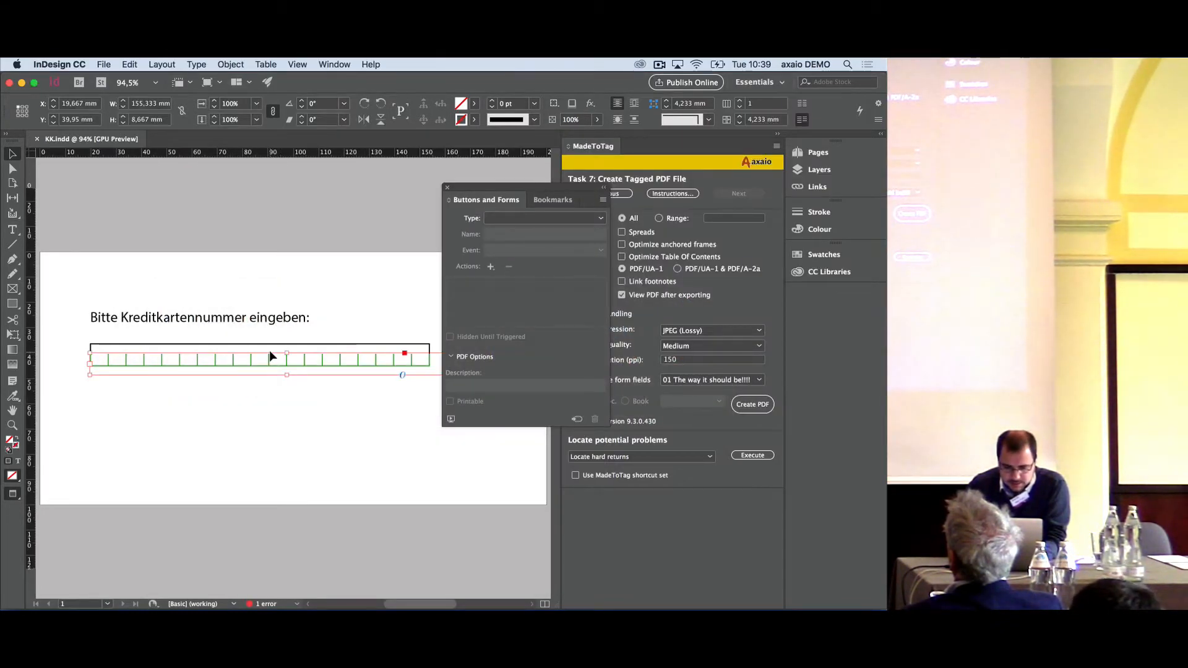
{"action": "left_click", "coordinate": [267, 347]}
{"action": "left_click", "coordinate": [273, 344]}
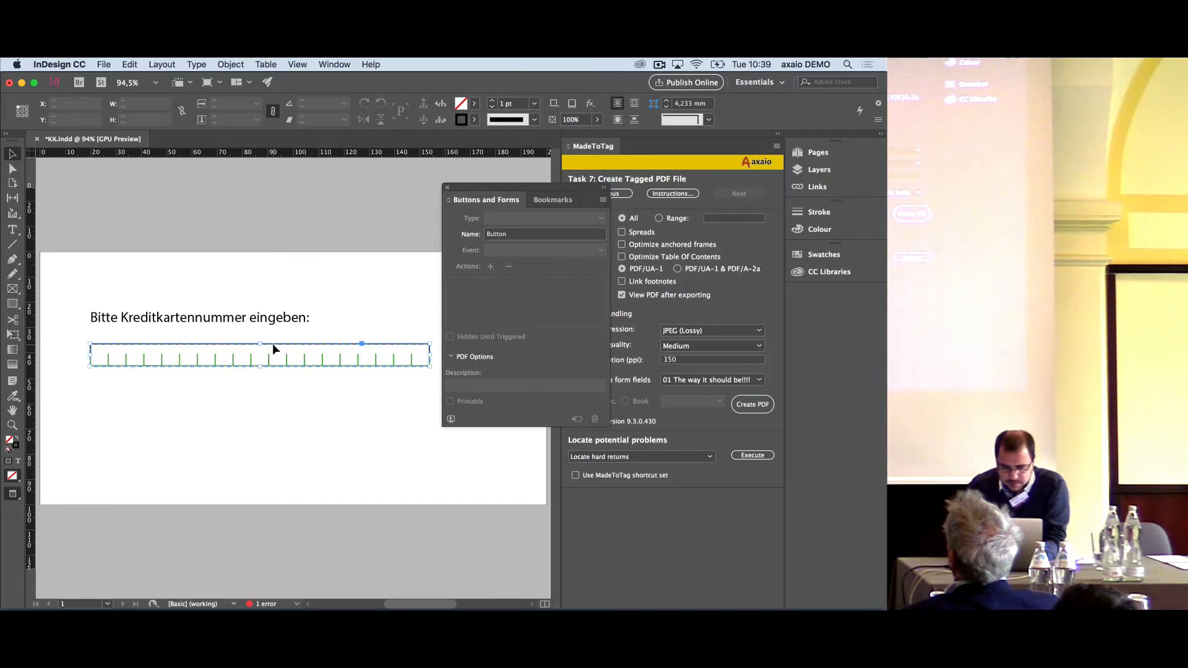
{"action": "double_click", "coordinate": [527, 238]}
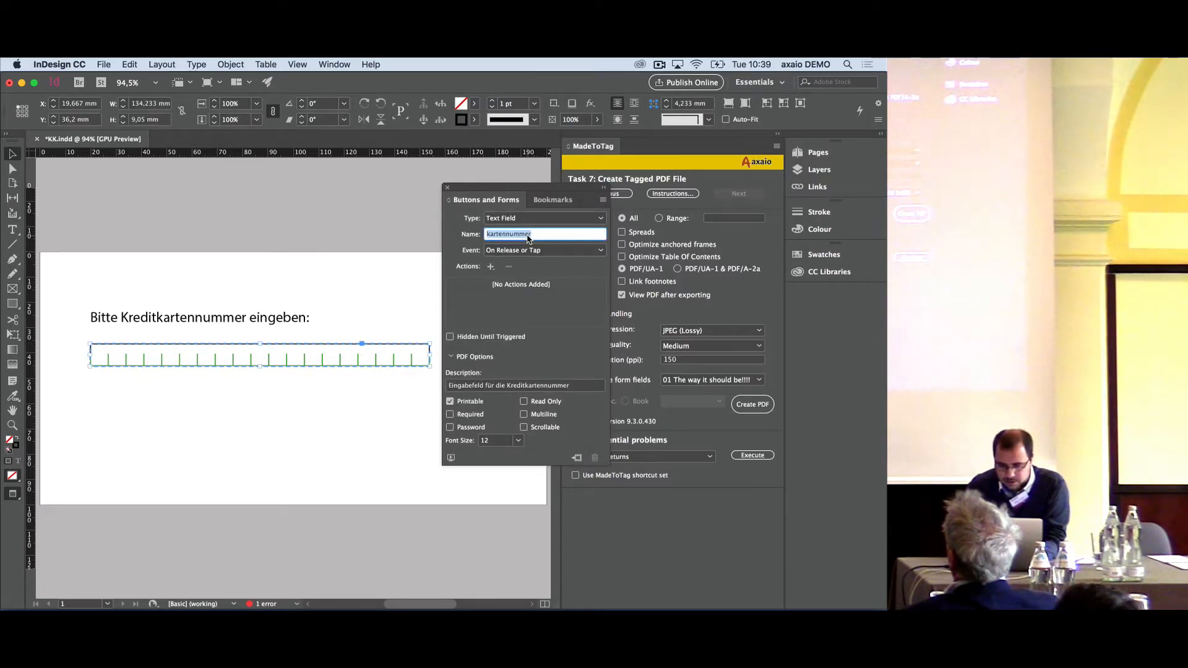
{"action": "key", "text": "super+v"}
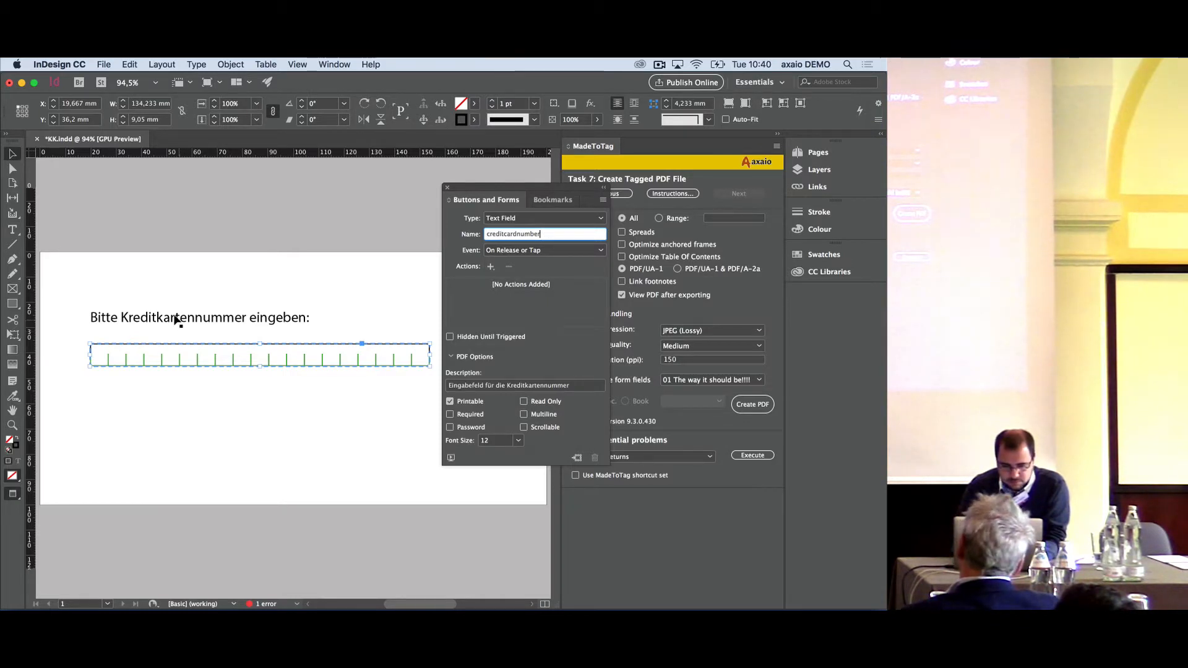
{"action": "left_click", "coordinate": [210, 273]}
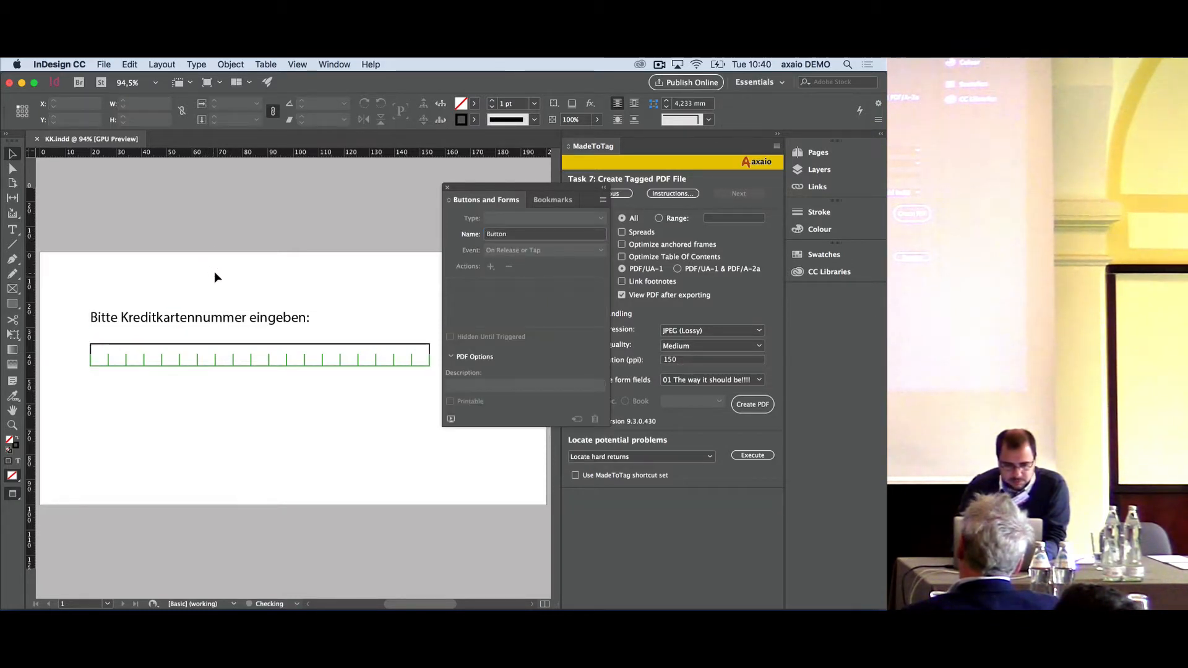
- Create the tagged PDF with MadeToTag using the form field template 01 The way it should be!!!!, saving it to the Desktop as KK.indd
{"action": "left_click", "coordinate": [255, 344]}
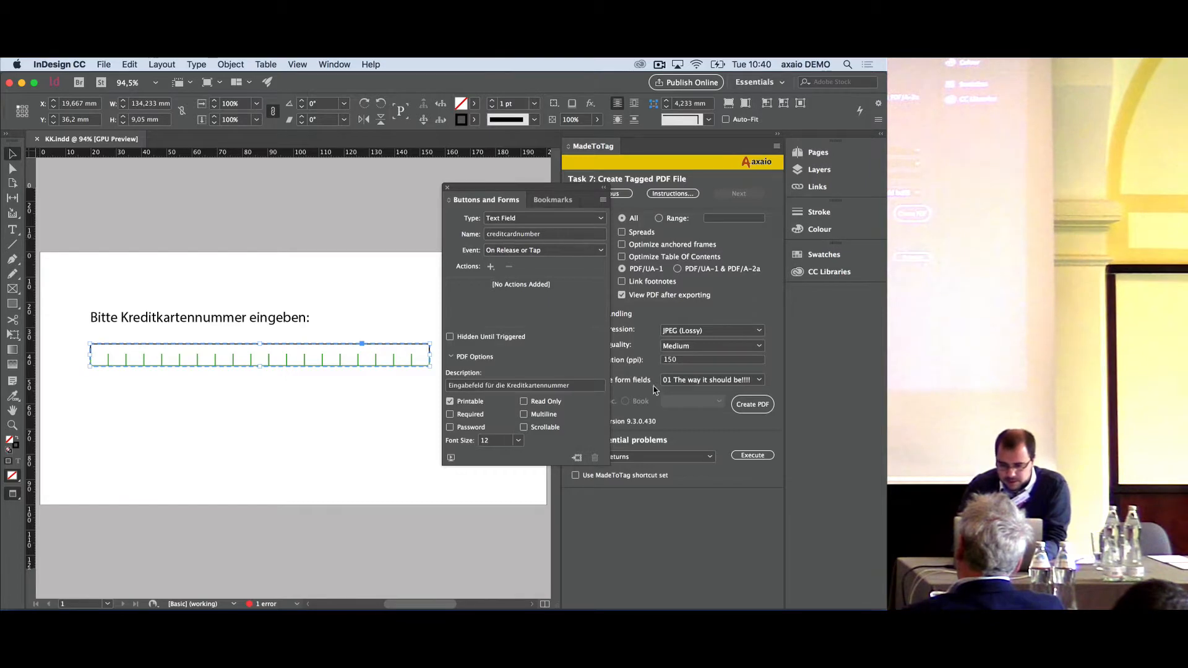
{"action": "left_click", "coordinate": [752, 404]}
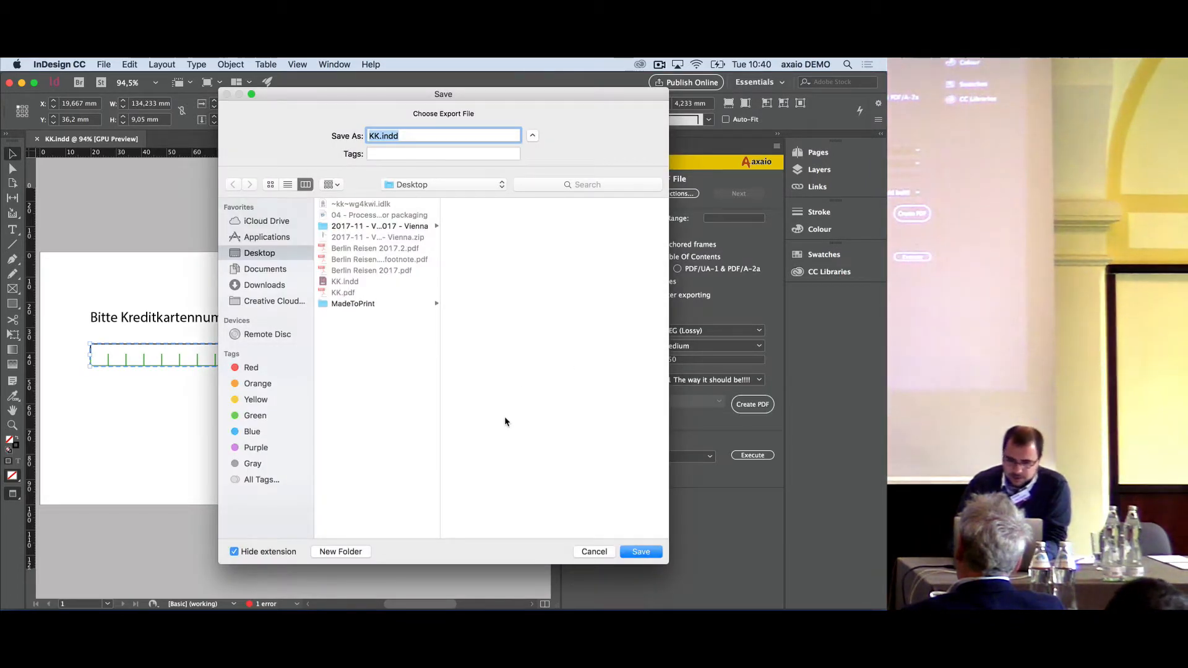
{"action": "key", "text": "Return"}
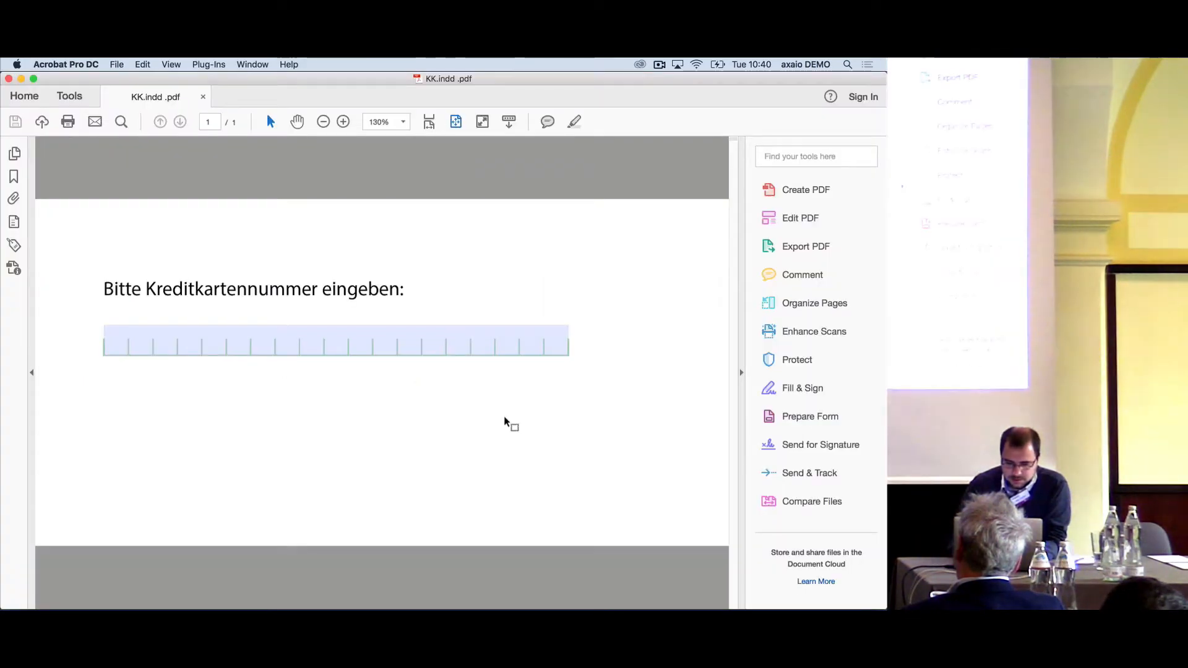
- Test the credit card number field in the exported PDF with letters, clear them, and enter a few digits instead
{"action": "left_click", "coordinate": [155, 341]}
{"action": "type", "text": "asd"}
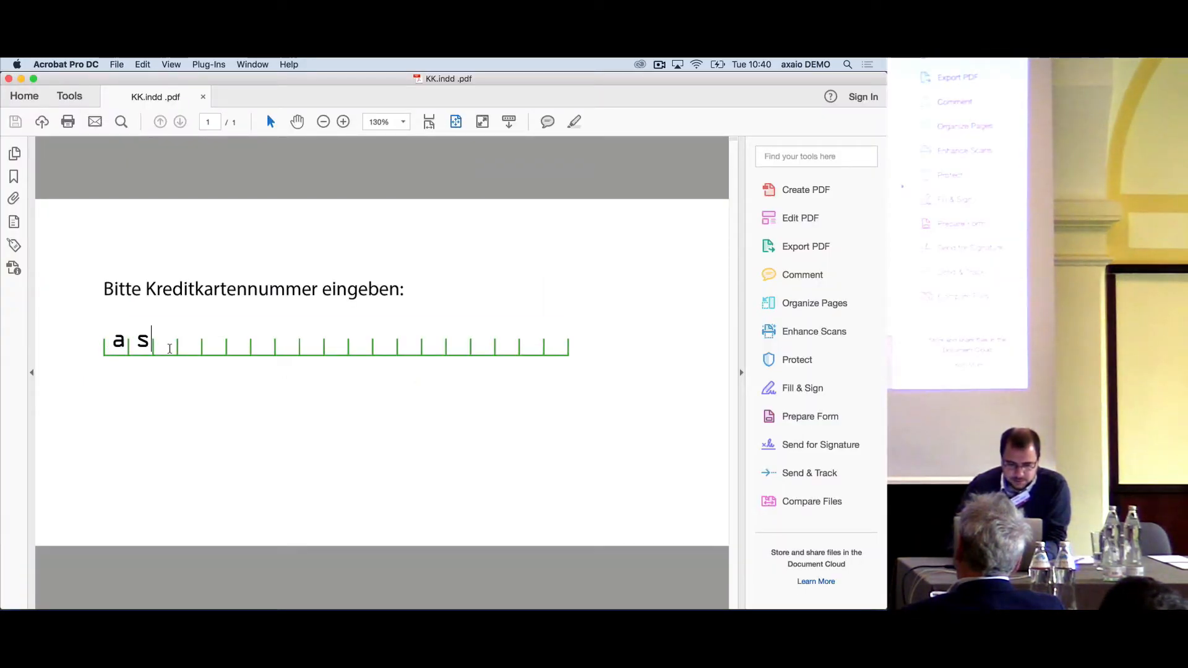
{"action": "key", "text": "BackSpace"}
{"action": "key", "text": "BackSpace"}
{"action": "type", "text": "123"}
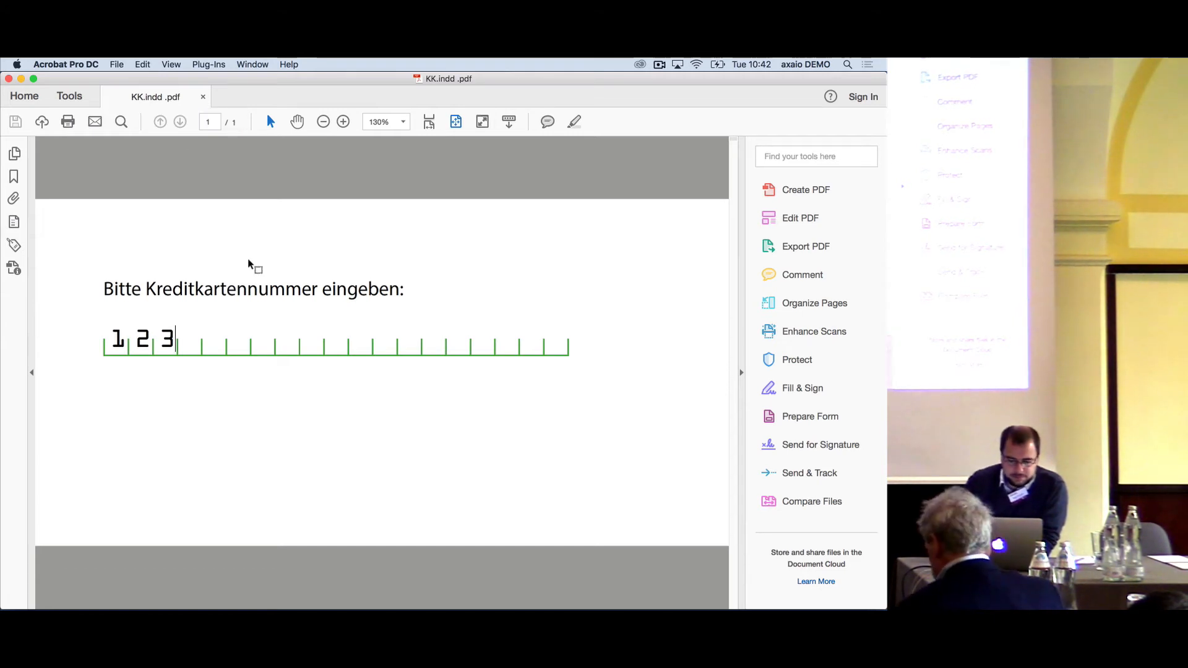
- Return to InDesign, and from there switch to the Keynote presentation 07 - New features in MadeToTag
{"action": "mouse_move", "coordinate": [408, 591]}
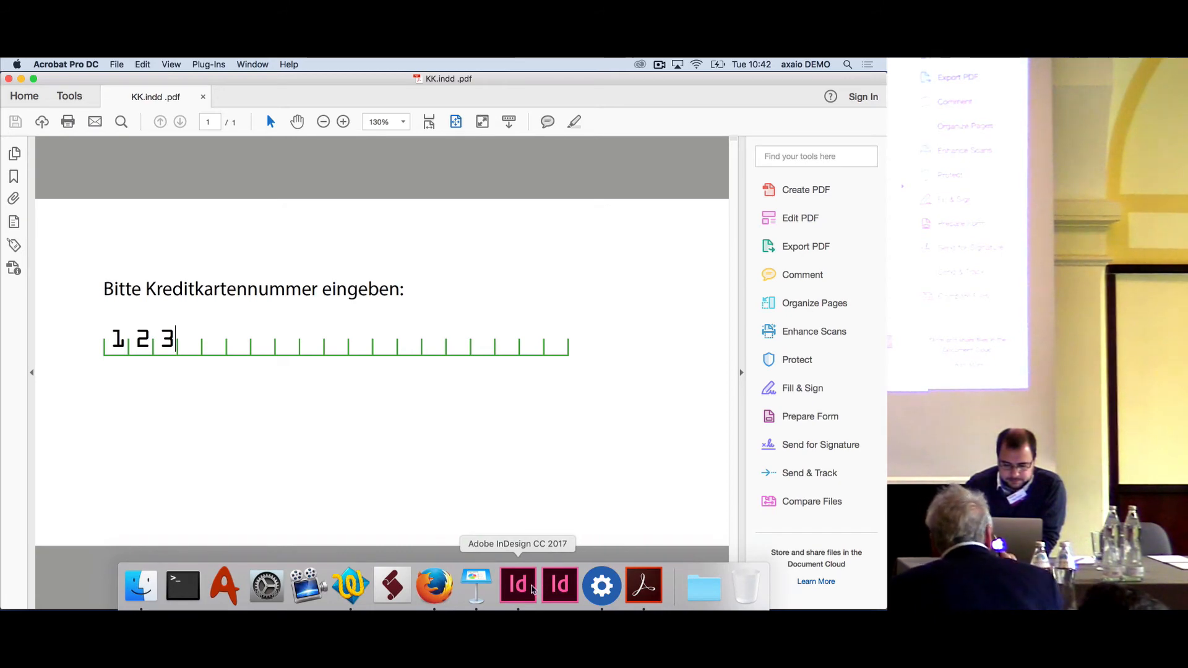
{"action": "left_click", "coordinate": [532, 589]}
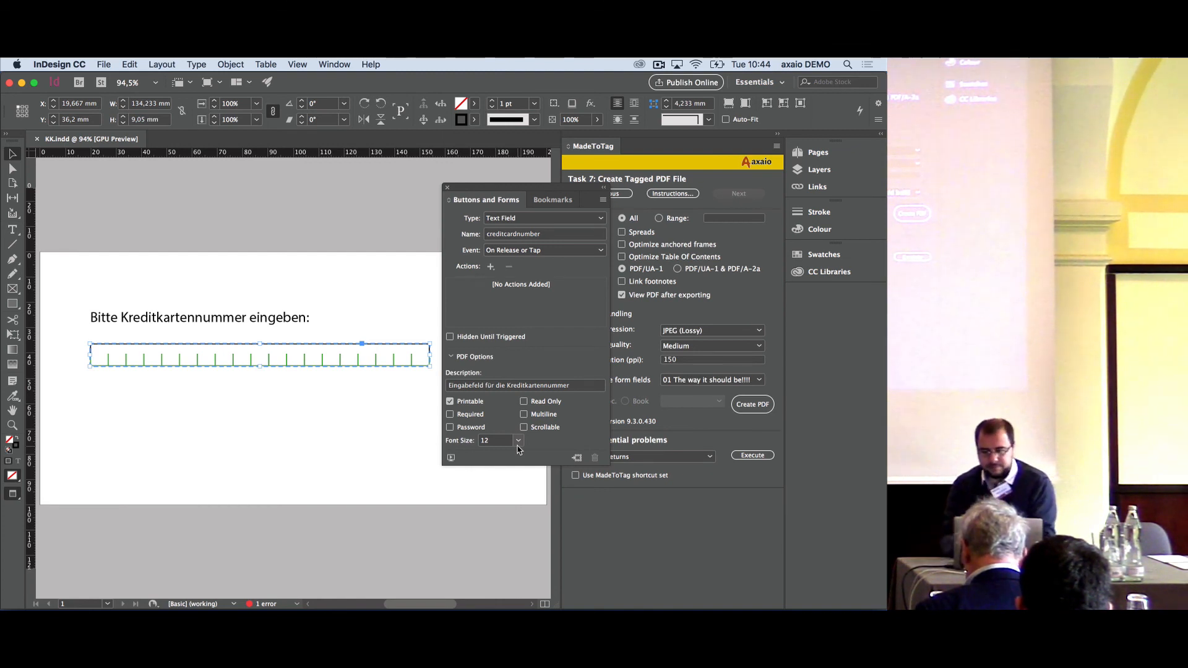
{"action": "key", "text": "super+Tab"}
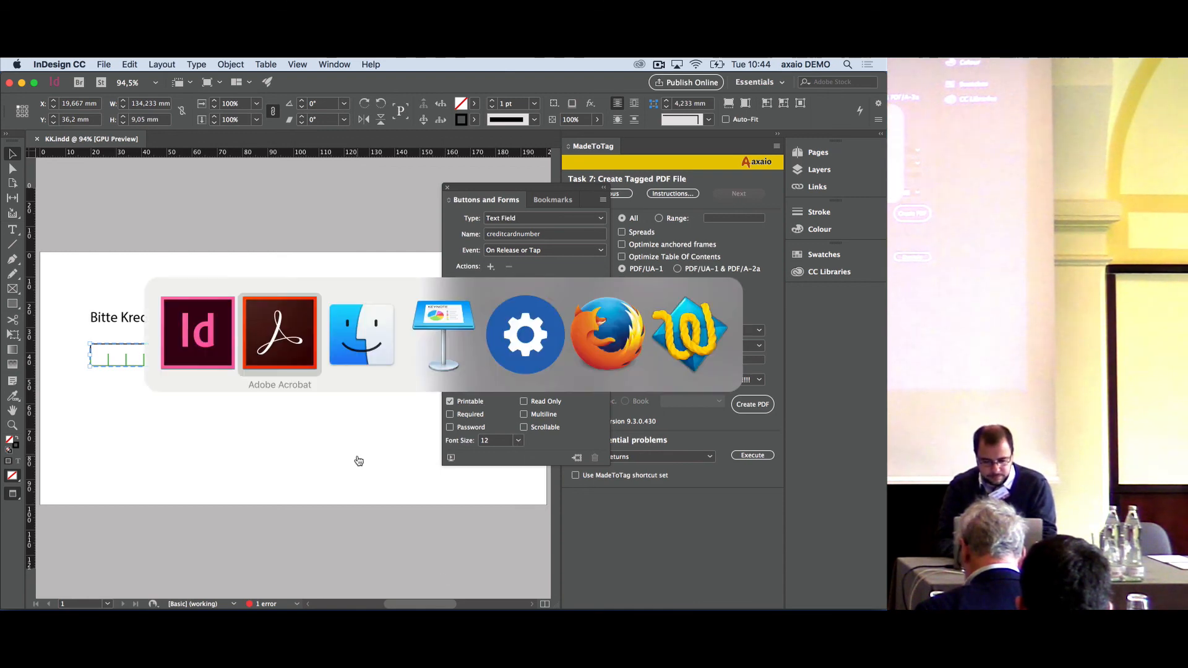
{"action": "key", "text": "super+Tab"}
{"action": "key", "text": "super+Tab"}
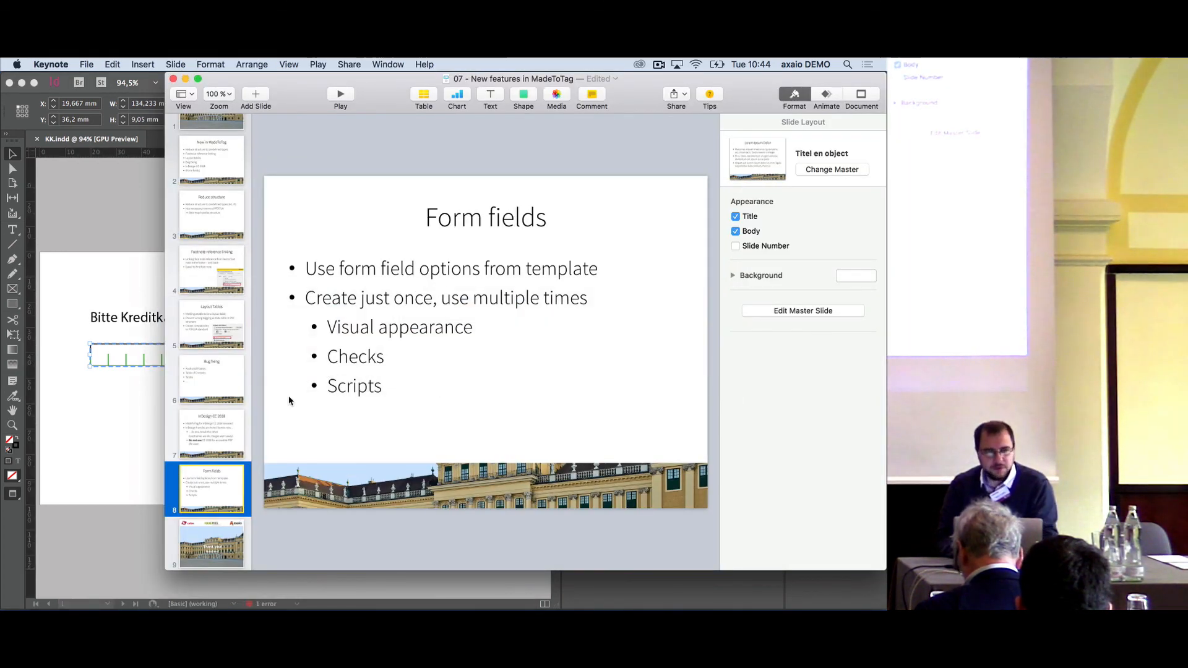